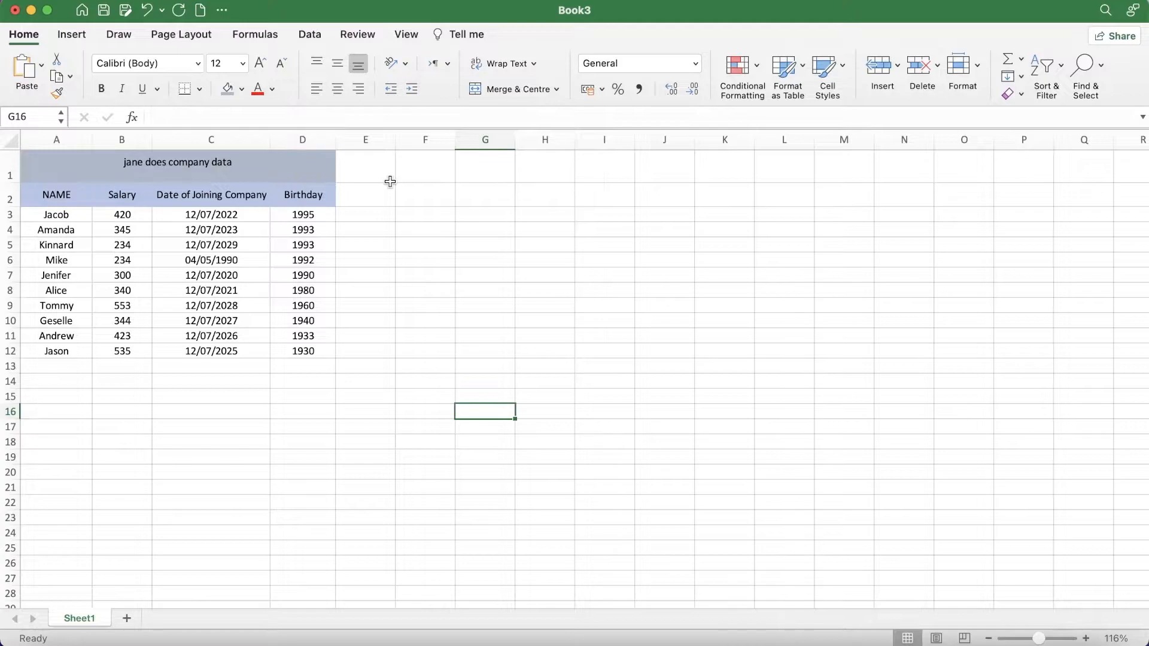
Step: Reduce the height of the title row above the company data table
{"action": "left_click", "coordinate": [153, 170]}
{"action": "scroll", "coordinate": [382, 333], "scroll_direction": "down", "scroll_amount": 1}
{"action": "scroll", "coordinate": [381, 333], "scroll_direction": "up", "scroll_amount": 1}
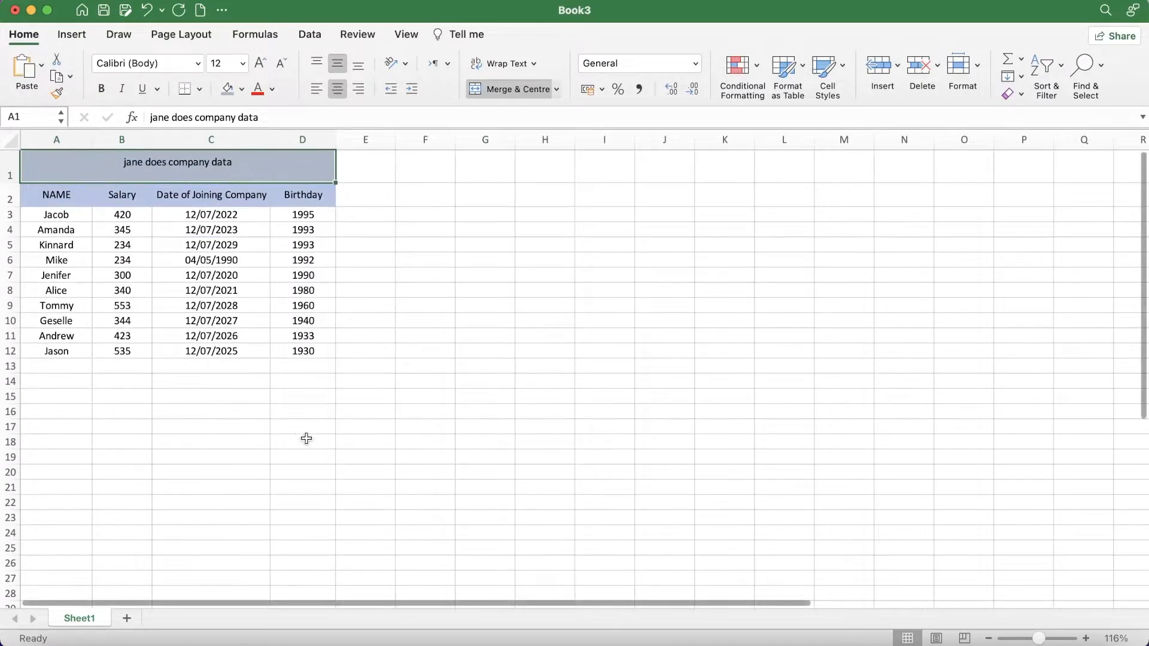
{"action": "left_click", "coordinate": [601, 256]}
{"action": "scroll", "coordinate": [473, 251], "scroll_direction": "up", "scroll_amount": 1}
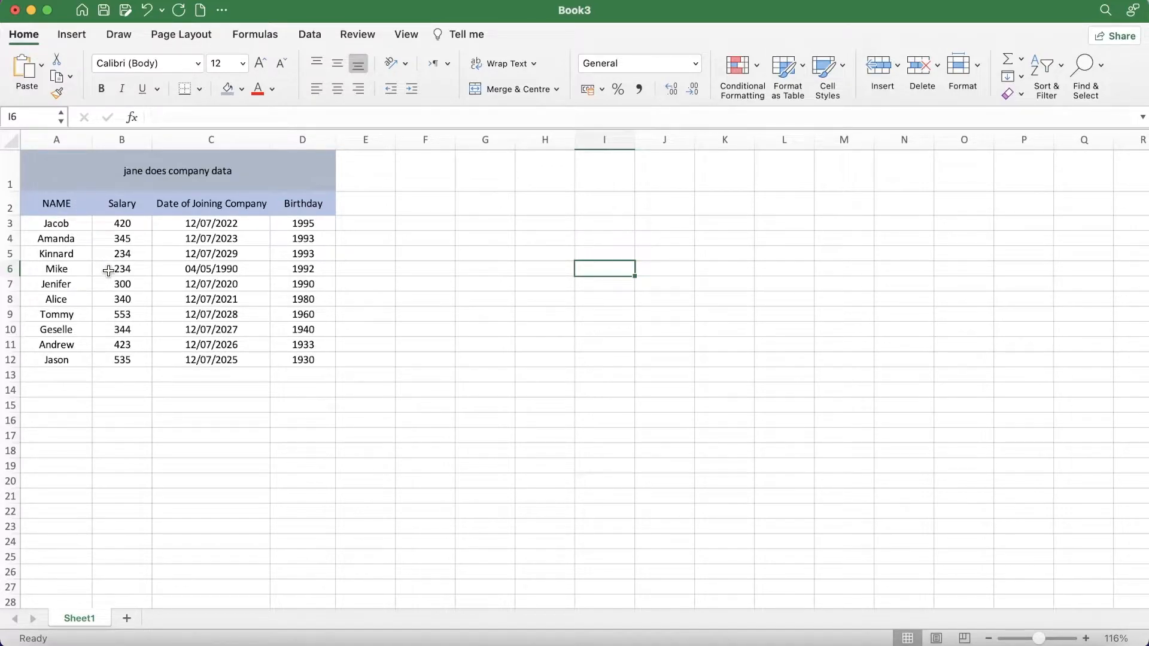
{"action": "left_click_drag", "start_coordinate": [12, 192], "coordinate": [16, 179]}
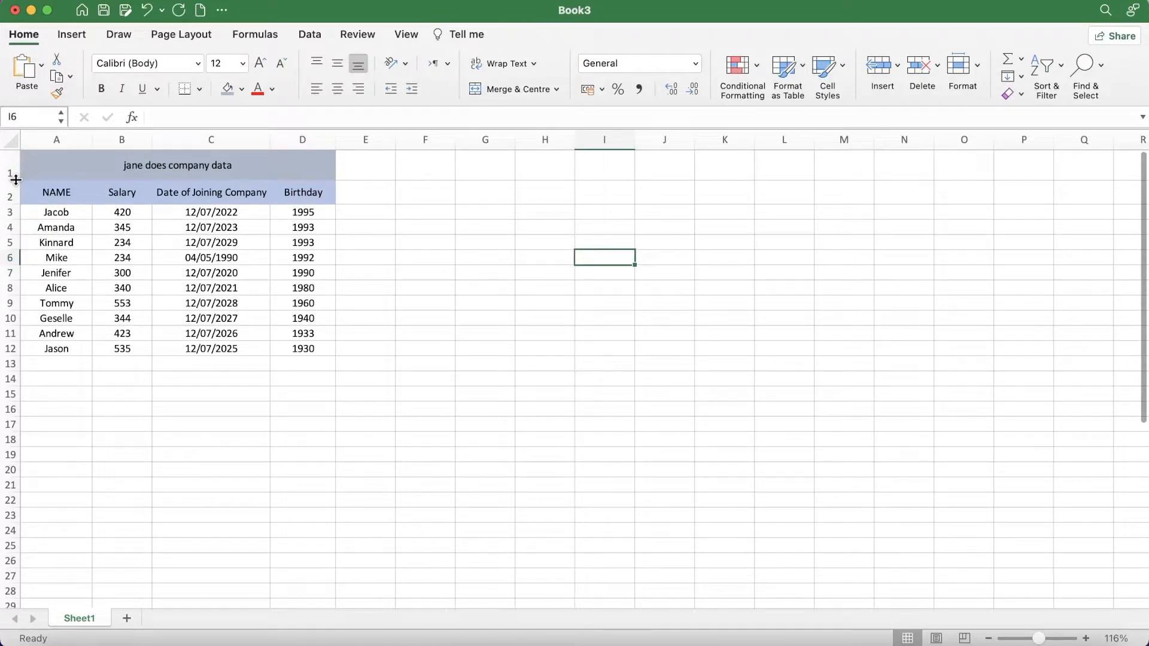
Step: Create a pivot table from the salary cells B3:B12, placed on the existing worksheet at G15
{"action": "left_click", "coordinate": [234, 257]}
{"action": "left_click", "coordinate": [443, 317]}
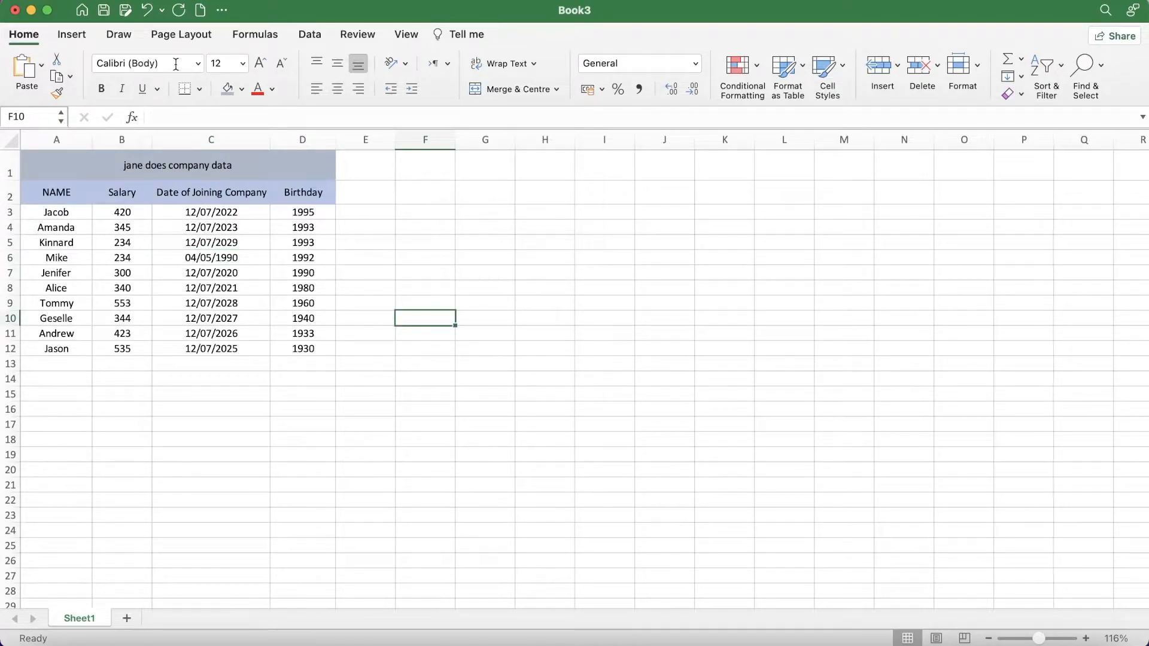
{"action": "left_click", "coordinate": [488, 386]}
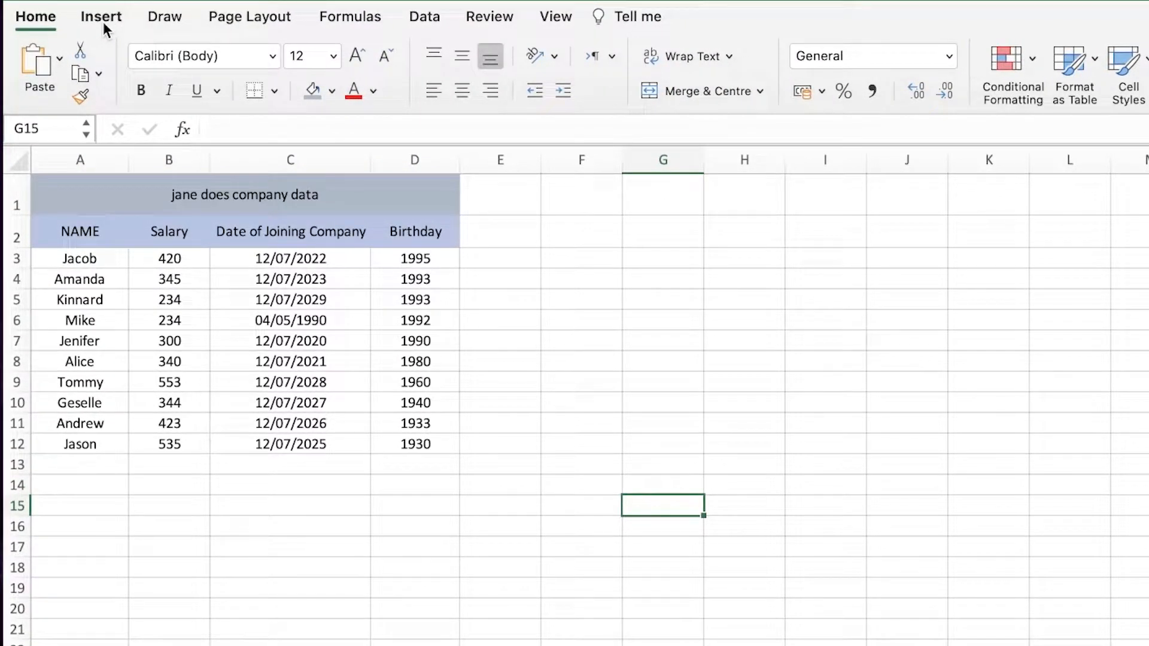
{"action": "left_click", "coordinate": [102, 18]}
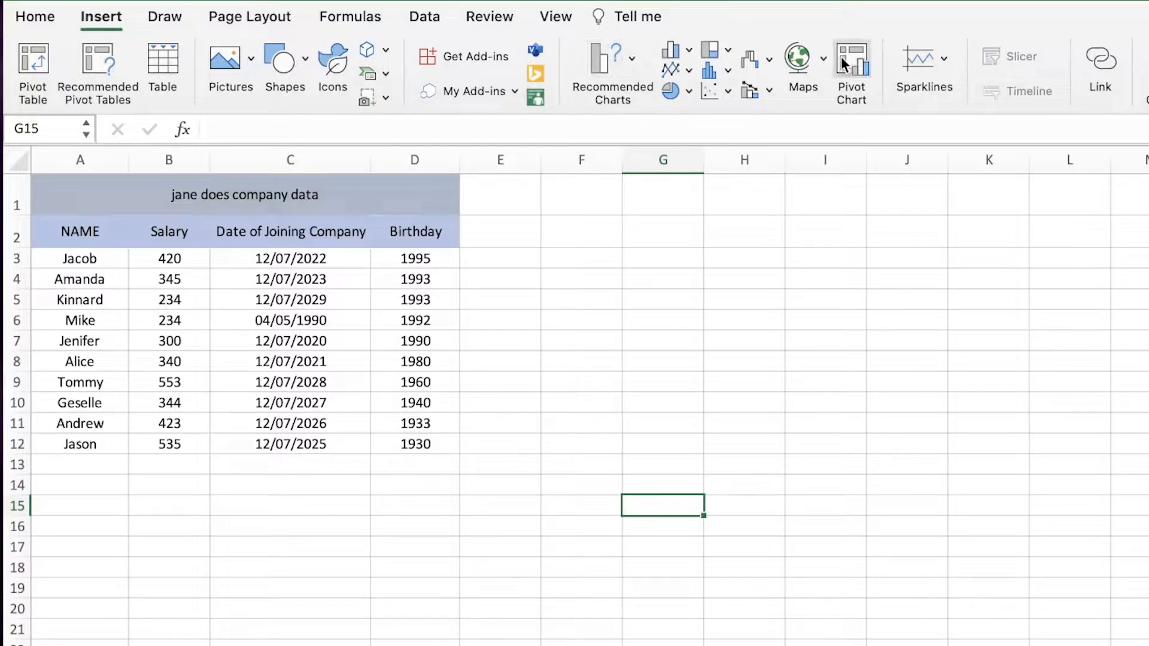
{"action": "left_click", "coordinate": [42, 52]}
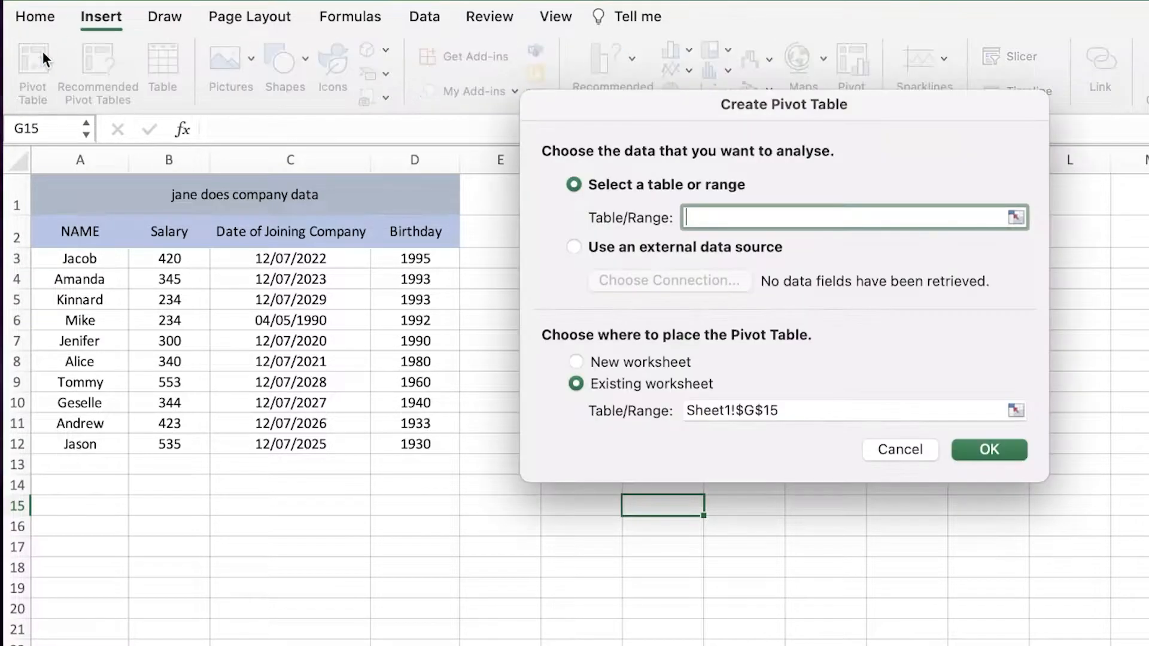
{"action": "left_click_drag", "start_coordinate": [169, 259], "coordinate": [175, 437]}
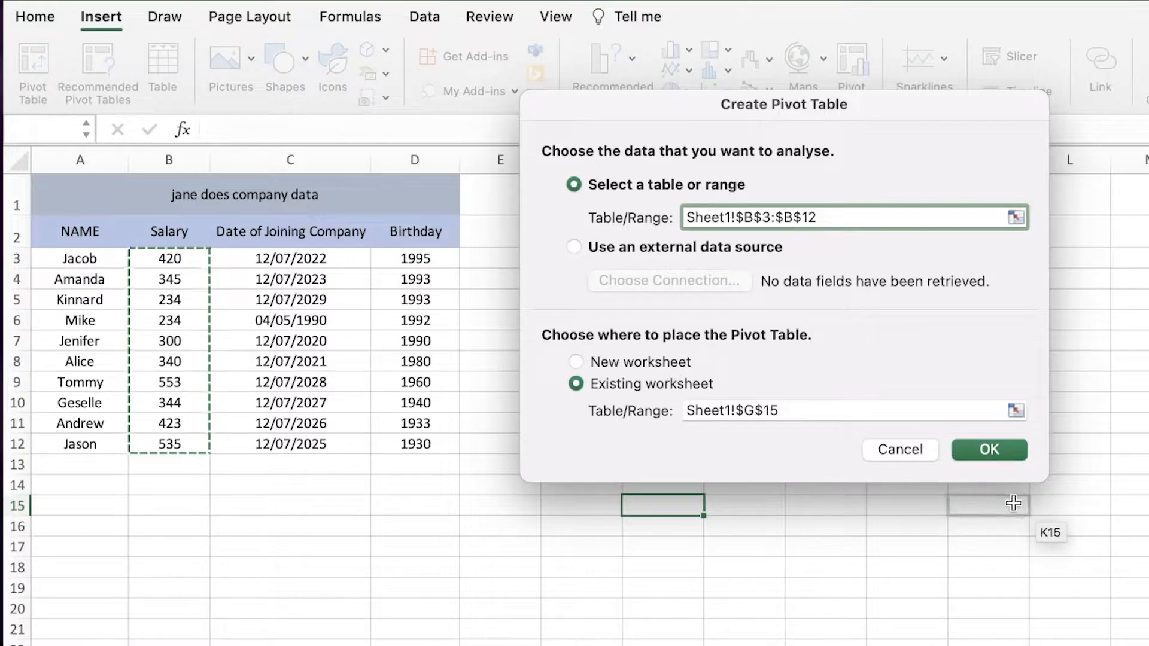
{"action": "left_click", "coordinate": [992, 457]}
Step: Add the 420 field to the new pivot table as a summed value
{"action": "left_click_drag", "start_coordinate": [742, 607], "coordinate": [770, 518]}
{"action": "left_click", "coordinate": [670, 570]}
{"action": "left_click", "coordinate": [694, 608]}
{"action": "left_click", "coordinate": [744, 543]}
{"action": "scroll", "coordinate": [952, 557], "scroll_direction": "down", "scroll_amount": 5}
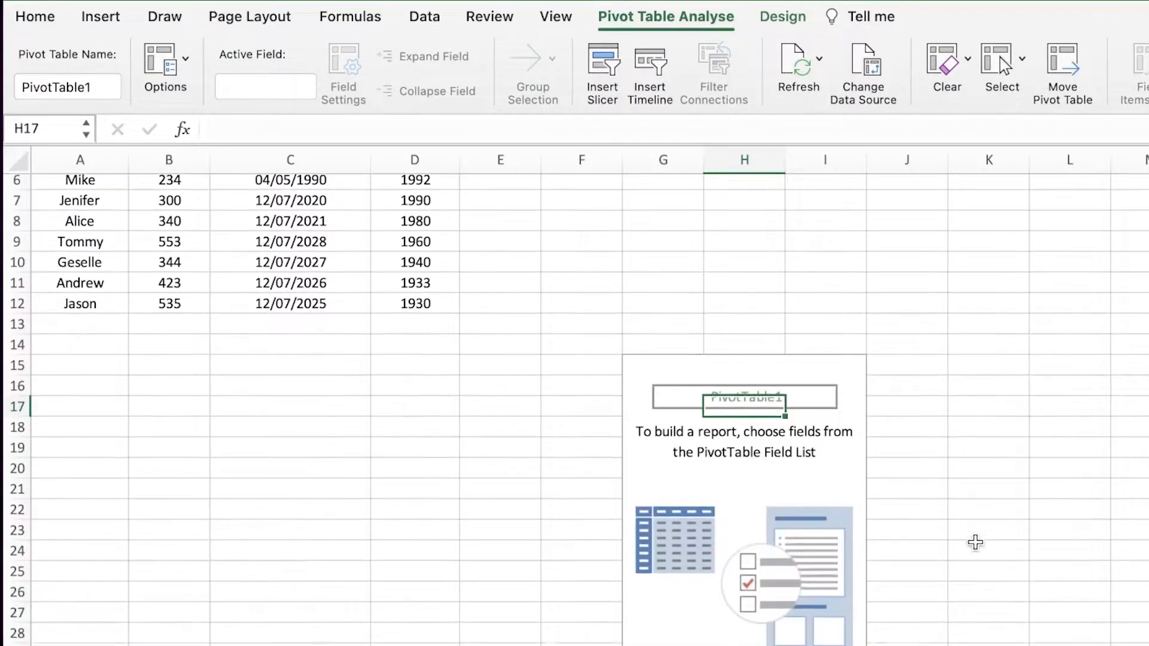
{"action": "left_click", "coordinate": [744, 531]}
{"action": "left_click", "coordinate": [1046, 222]}
{"action": "left_click", "coordinate": [926, 207]}
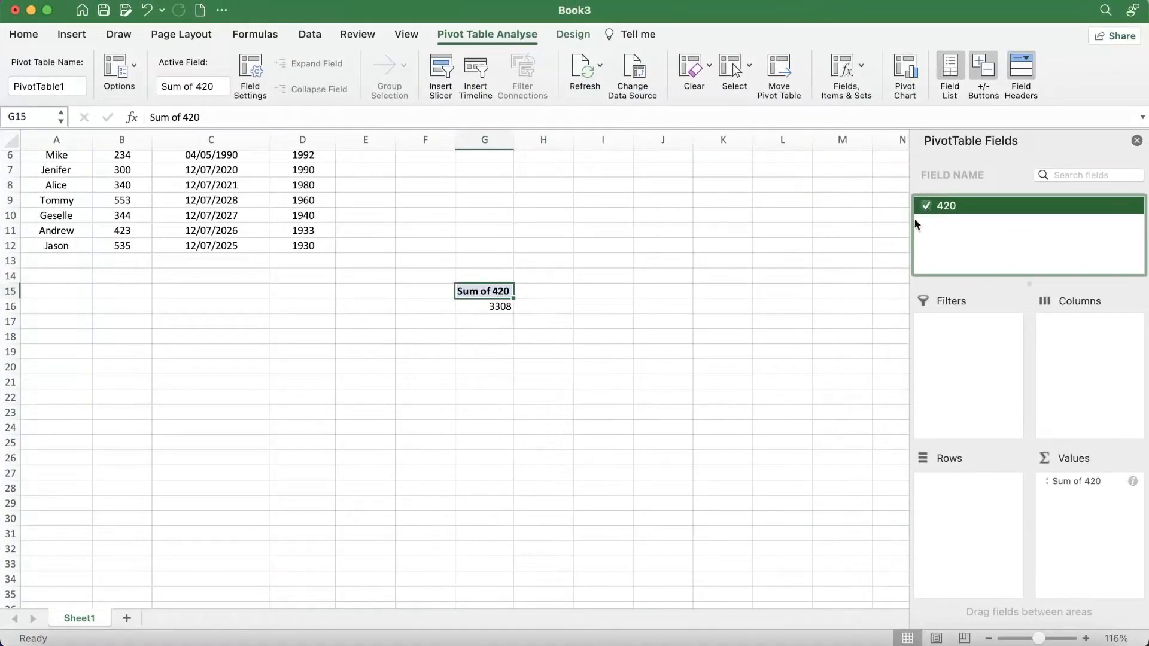
Step: Change the pivot table's 420 value field so that it is summarised by Average
{"action": "left_click", "coordinate": [478, 305]}
{"action": "scroll", "coordinate": [471, 298], "scroll_direction": "up", "scroll_amount": 3}
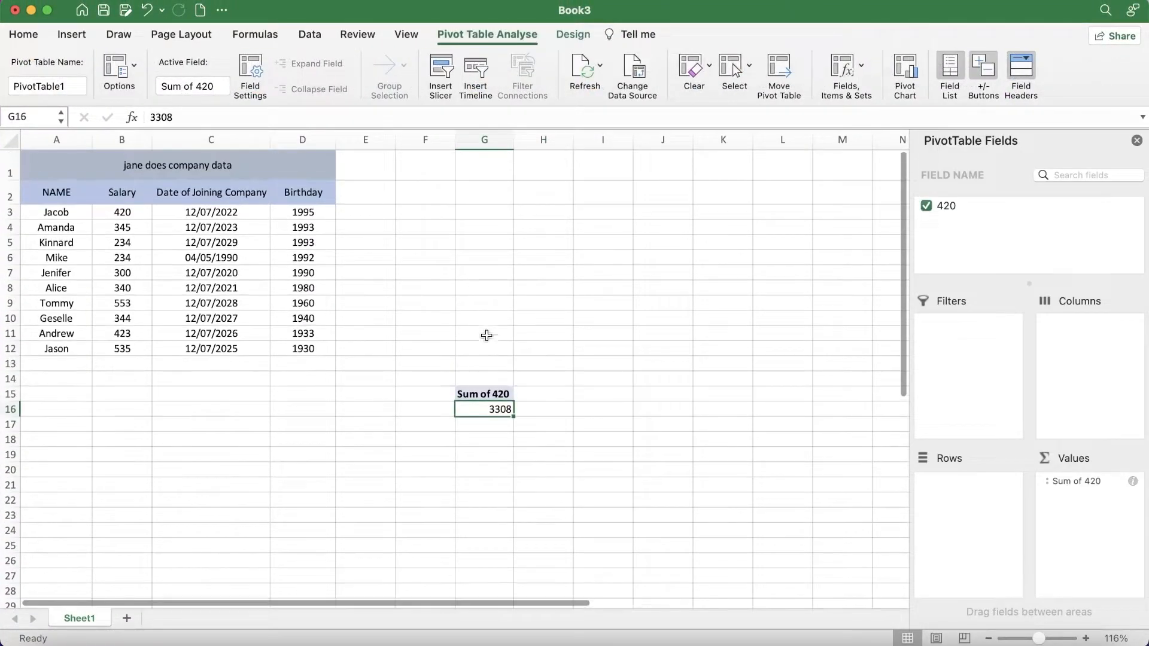
{"action": "left_click_drag", "start_coordinate": [457, 393], "coordinate": [479, 410]}
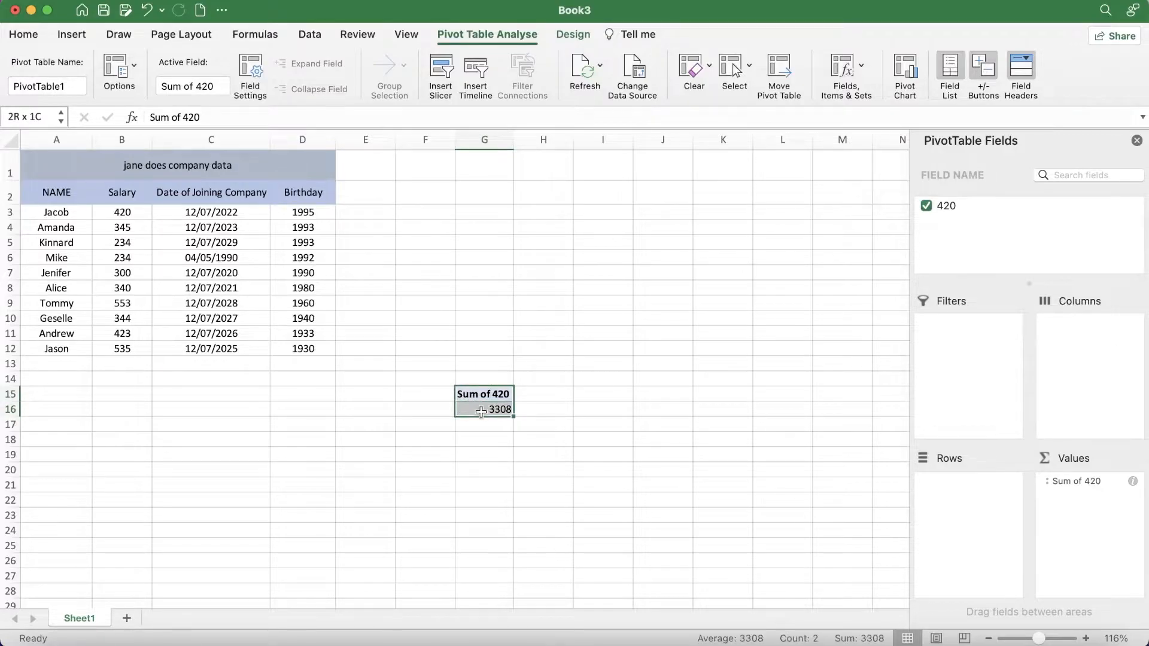
{"action": "double_click", "coordinate": [483, 395]}
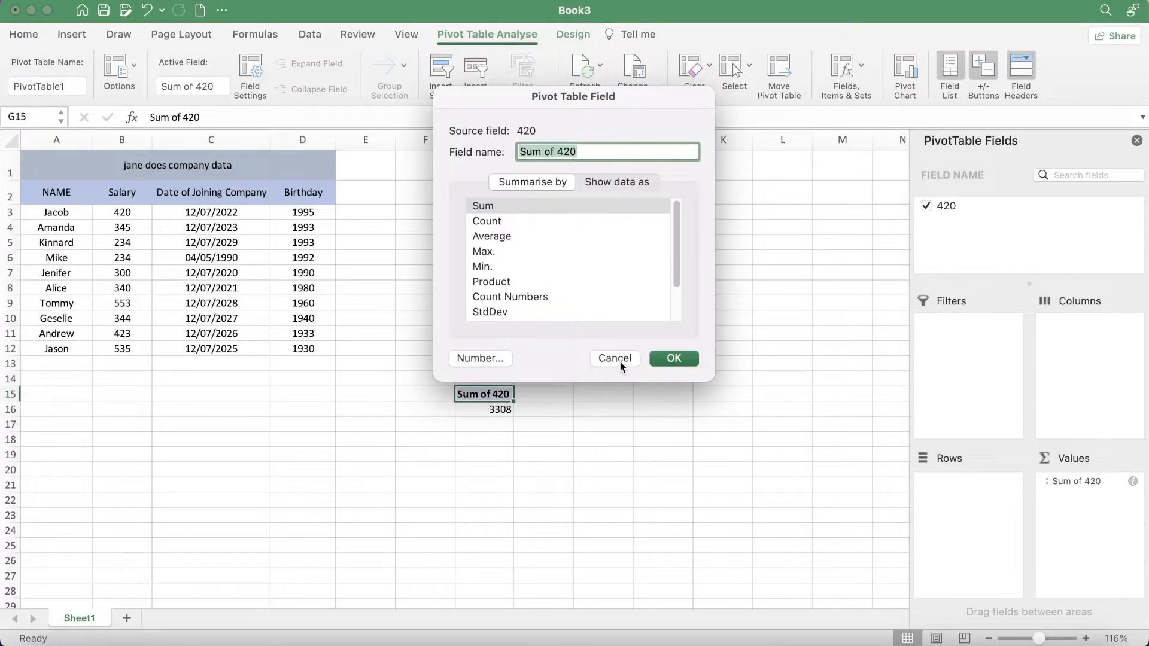
{"action": "left_click", "coordinate": [618, 359]}
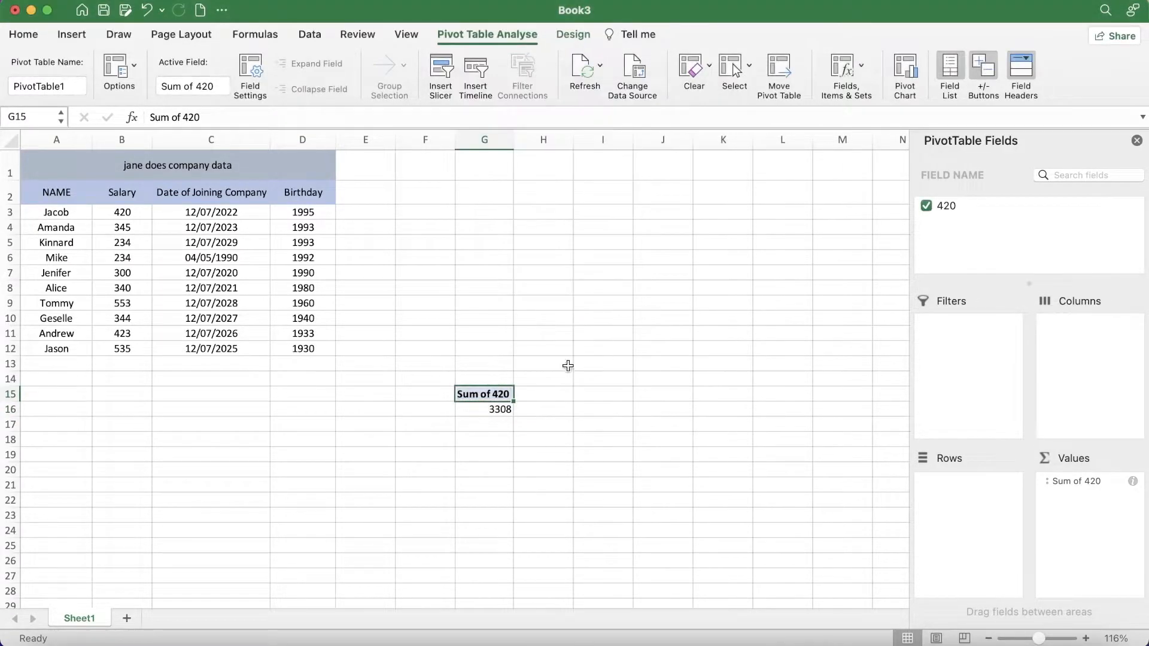
{"action": "double_click", "coordinate": [483, 394]}
{"action": "left_click", "coordinate": [506, 222]}
{"action": "left_click", "coordinate": [506, 237]}
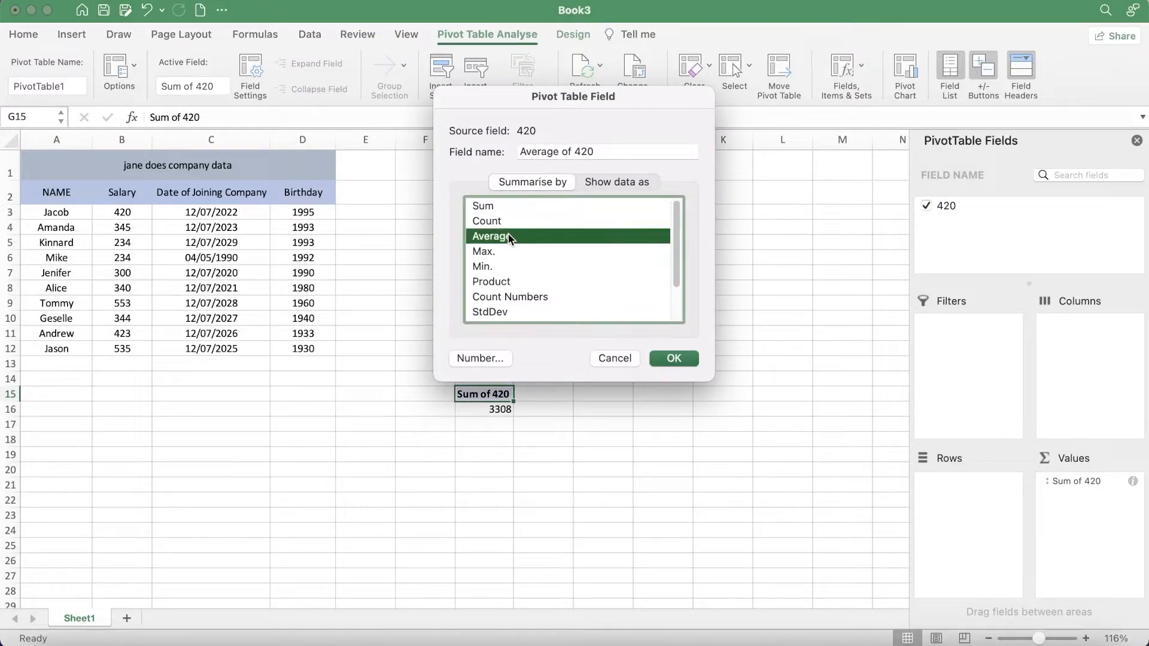
{"action": "left_click", "coordinate": [675, 358]}
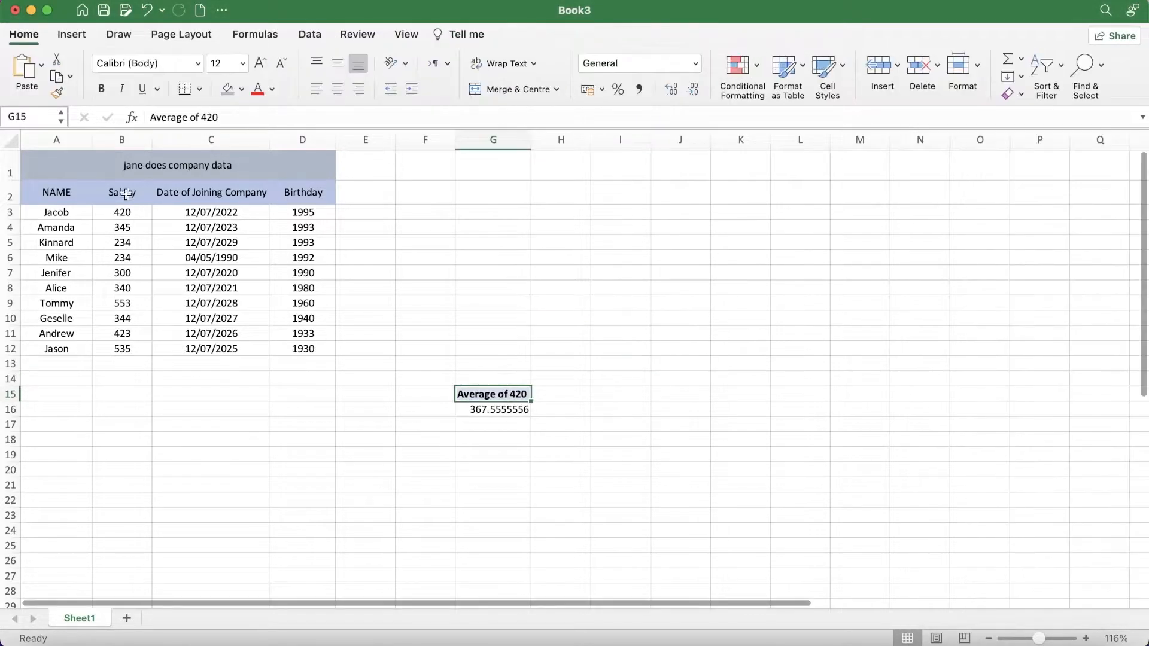
Step: Delete the pivot table in cells G15:G16
{"action": "left_click_drag", "start_coordinate": [482, 397], "coordinate": [494, 409]}
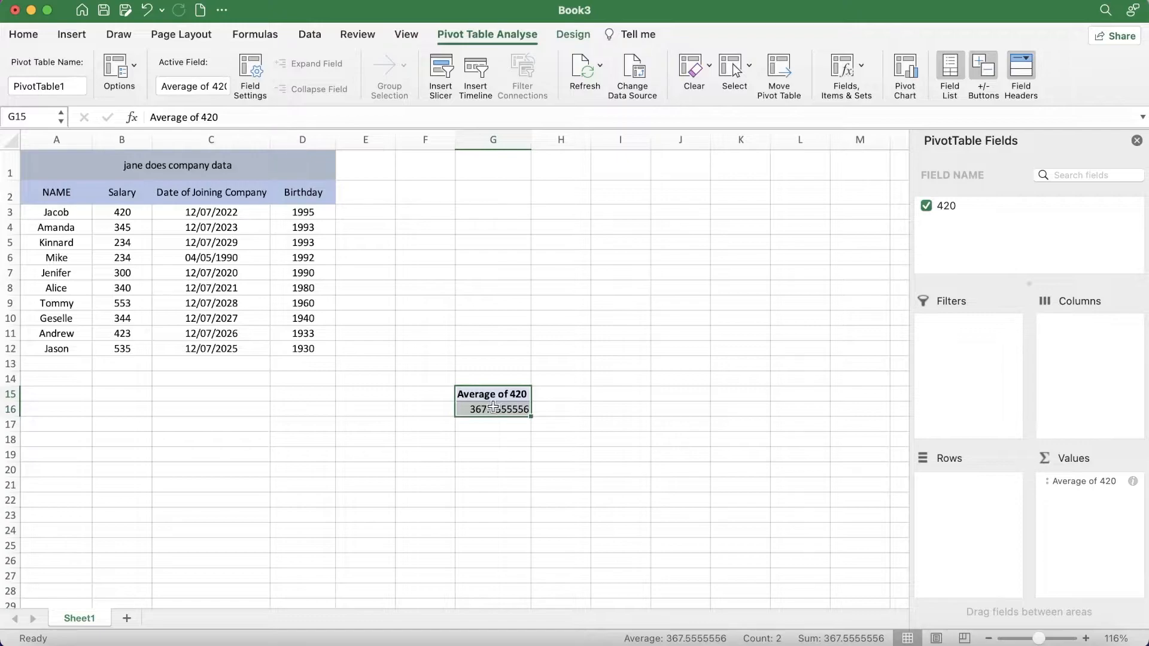
{"action": "key", "text": "Delete"}
{"action": "left_click", "coordinate": [452, 208]}
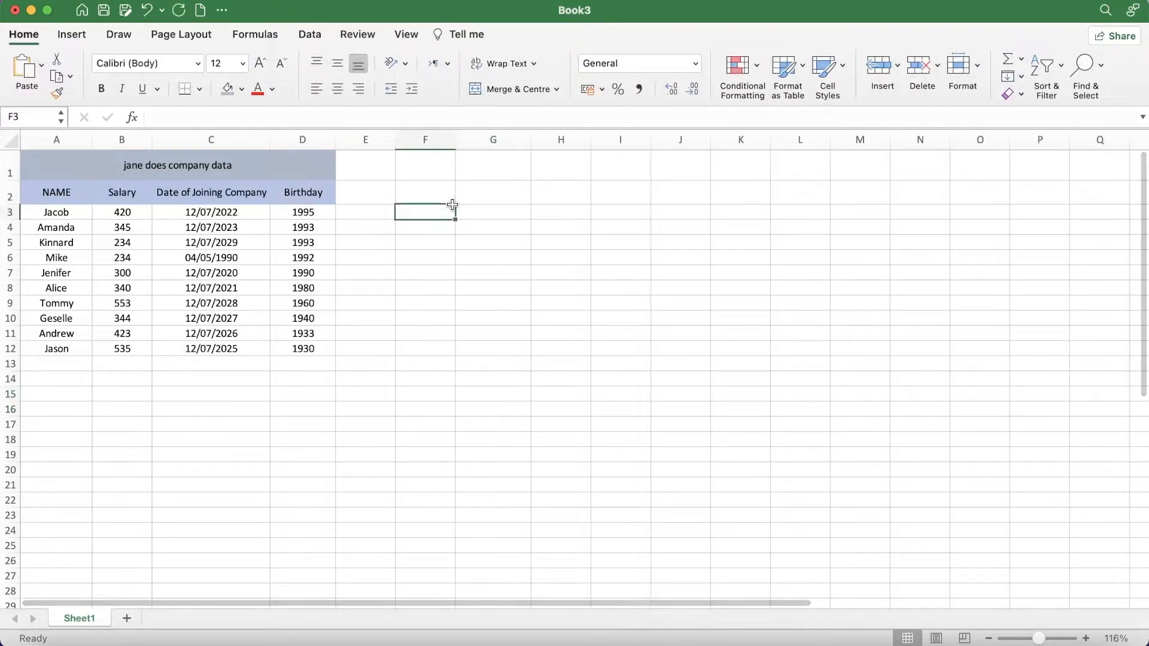
{"action": "left_click", "coordinate": [101, 211]}
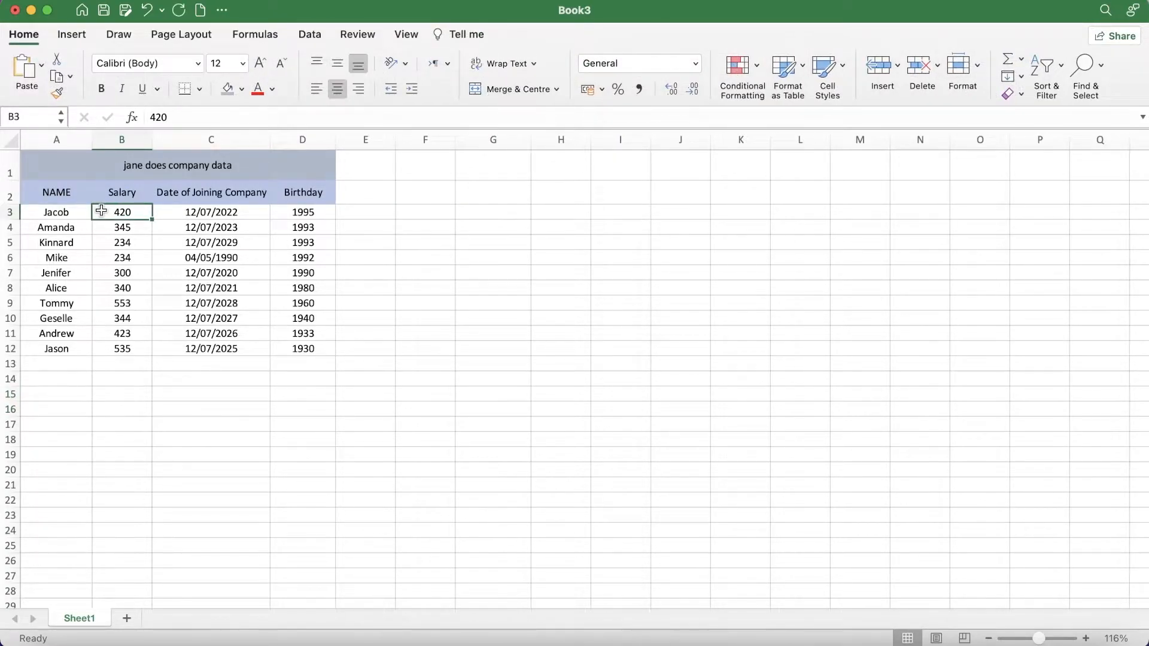
{"action": "left_click", "coordinate": [115, 381]}
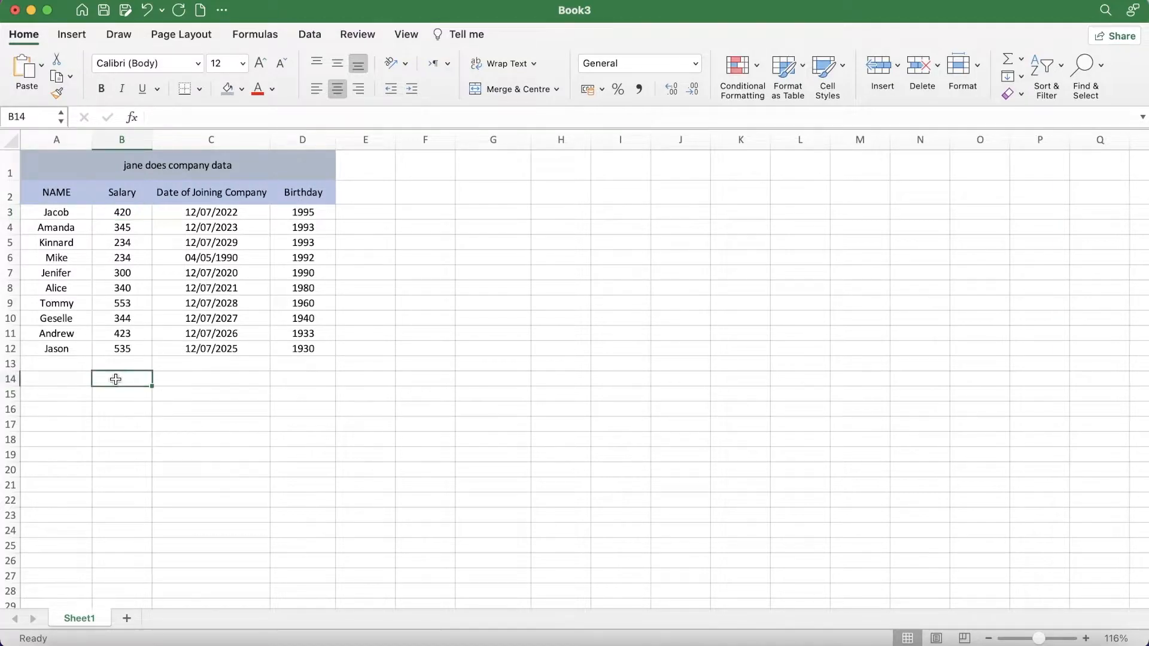
{"action": "left_click", "coordinate": [108, 362]}
{"action": "left_click_drag", "start_coordinate": [107, 363], "coordinate": [109, 420]}
{"action": "left_click", "coordinate": [49, 368]}
Step: Enter the label "sum" in cell A14 and "%" in cell A15
{"action": "left_click", "coordinate": [46, 380]}
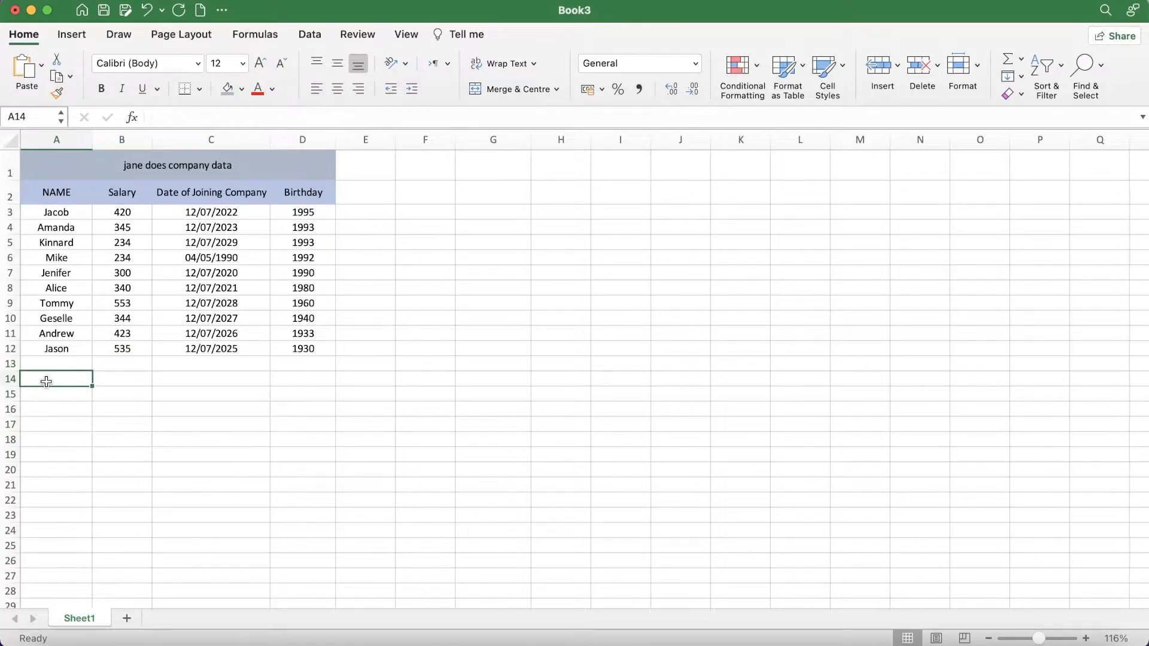
{"action": "type", "text": "sum"}
{"action": "key", "text": "Return"}
{"action": "type", "text": "%"}
{"action": "key", "text": "Return"}
Step: Create a pivot table from B3:B12 on the existing worksheet at B14, with the 420 field summed
{"action": "left_click", "coordinate": [119, 381]}
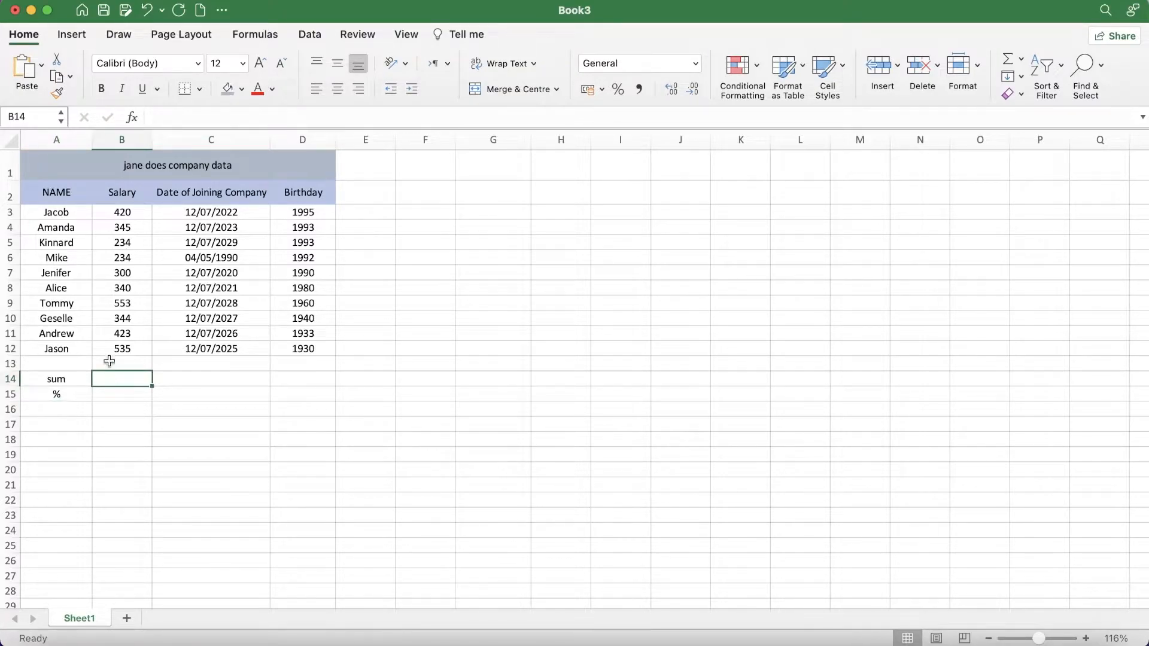
{"action": "left_click", "coordinate": [84, 34]}
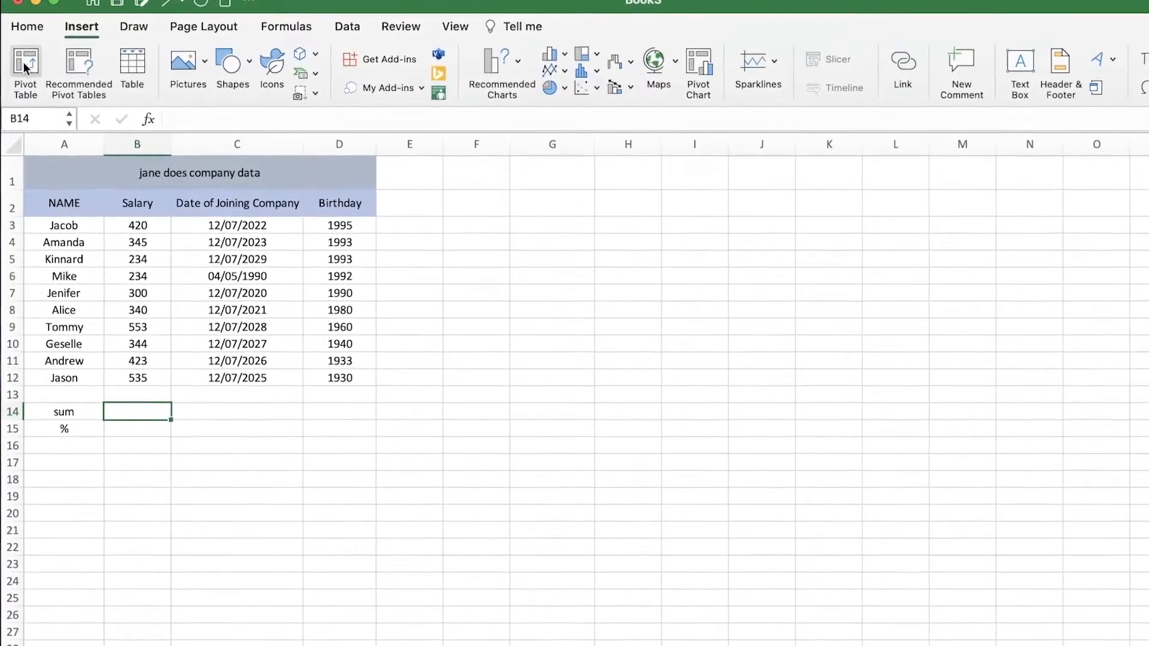
{"action": "left_click", "coordinate": [22, 71]}
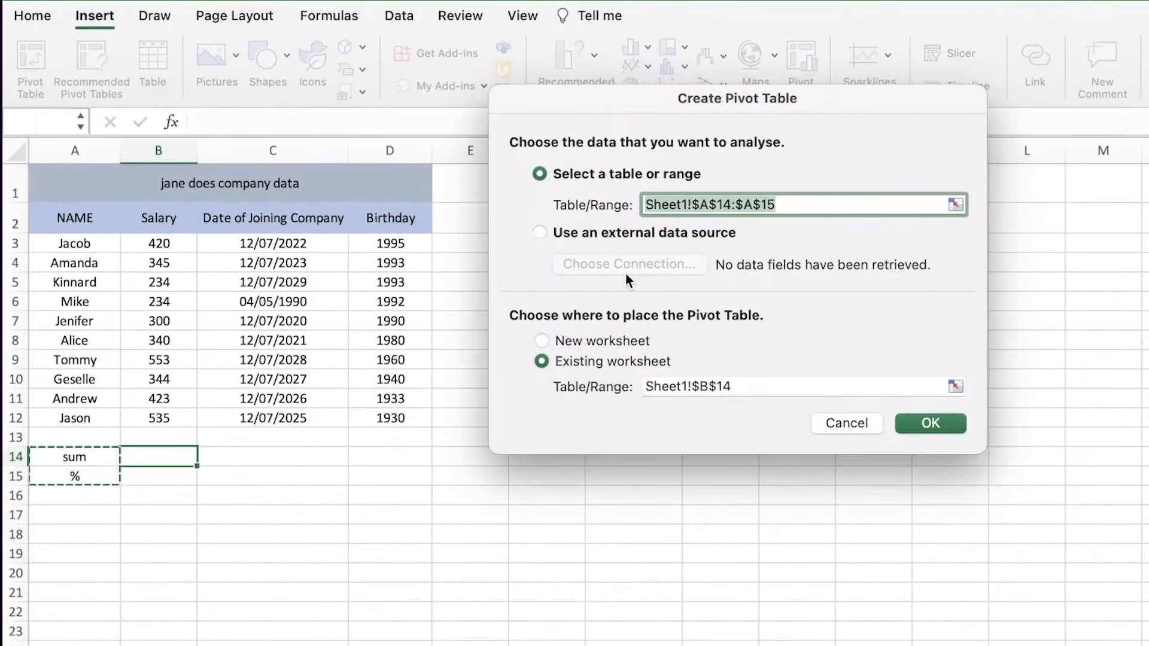
{"action": "left_click_drag", "start_coordinate": [191, 249], "coordinate": [162, 422]}
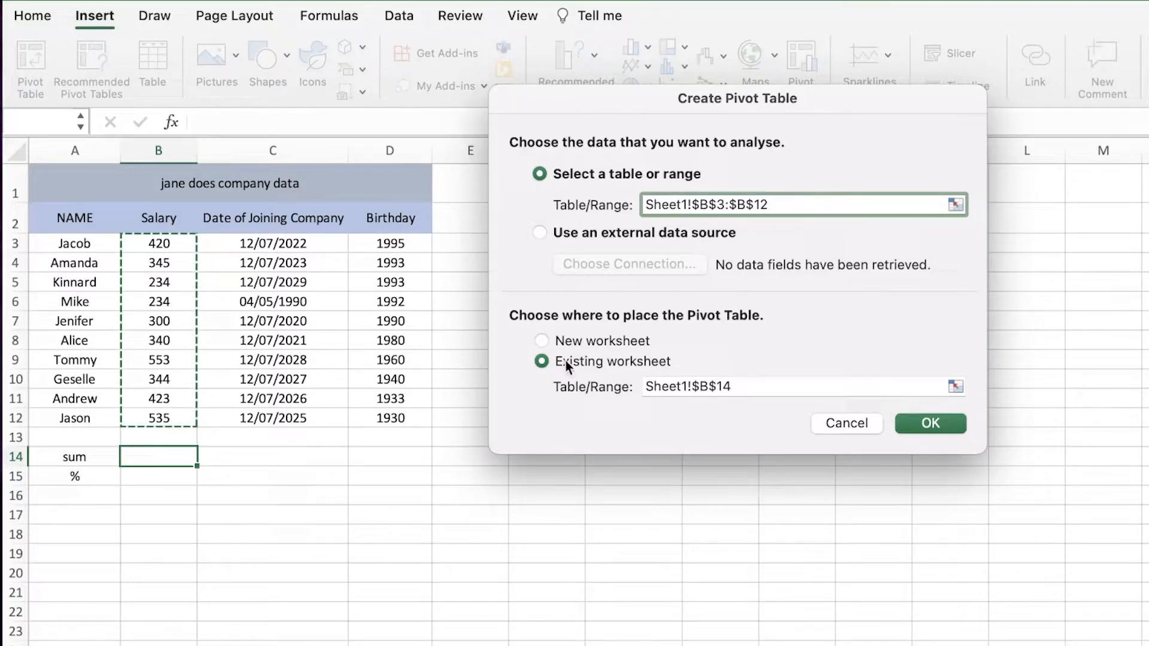
{"action": "left_click", "coordinate": [928, 427]}
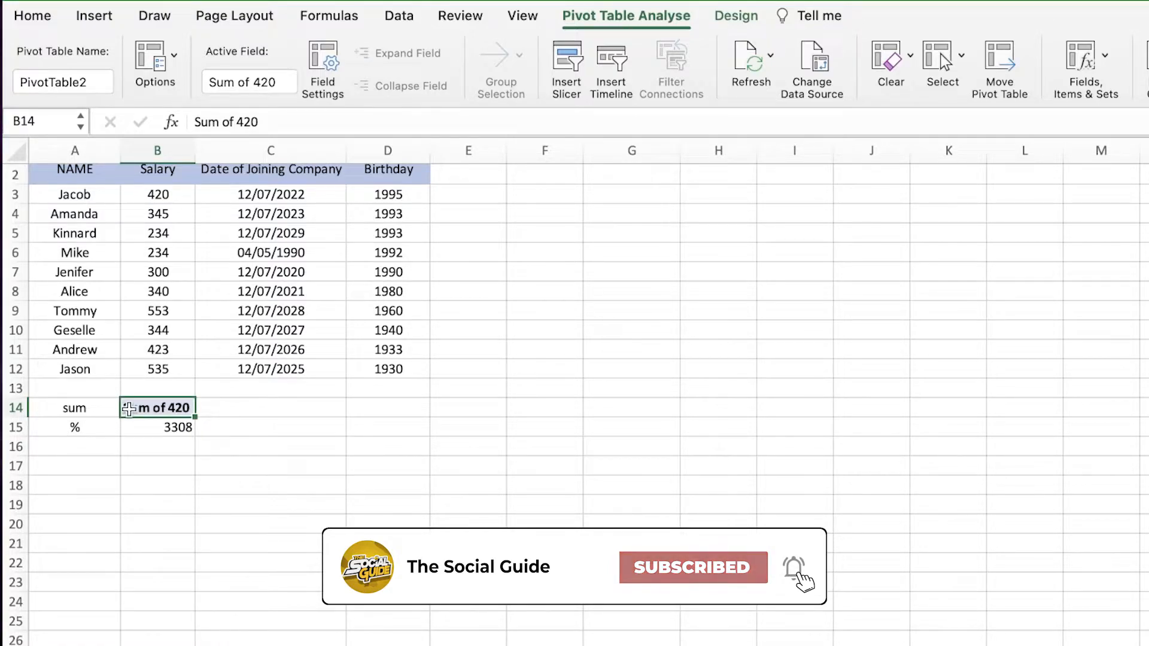
Step: Examine the active field name and the Pivot Table Options of the pivot table at B14
{"action": "left_click", "coordinate": [565, 88]}
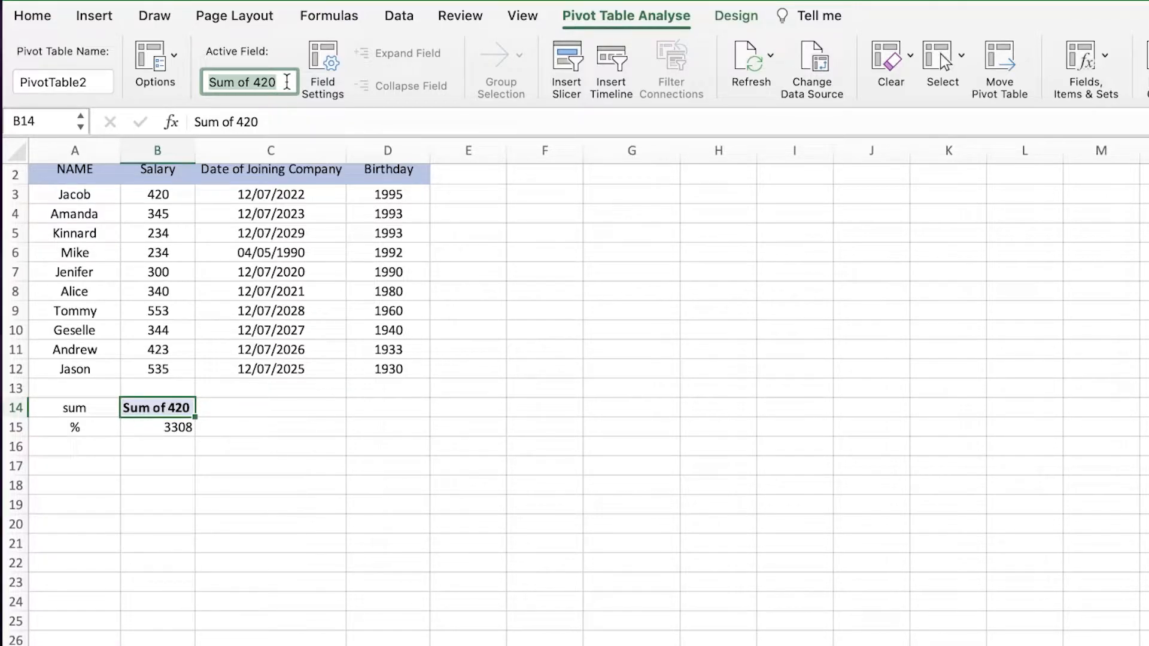
{"action": "left_click", "coordinate": [178, 56]}
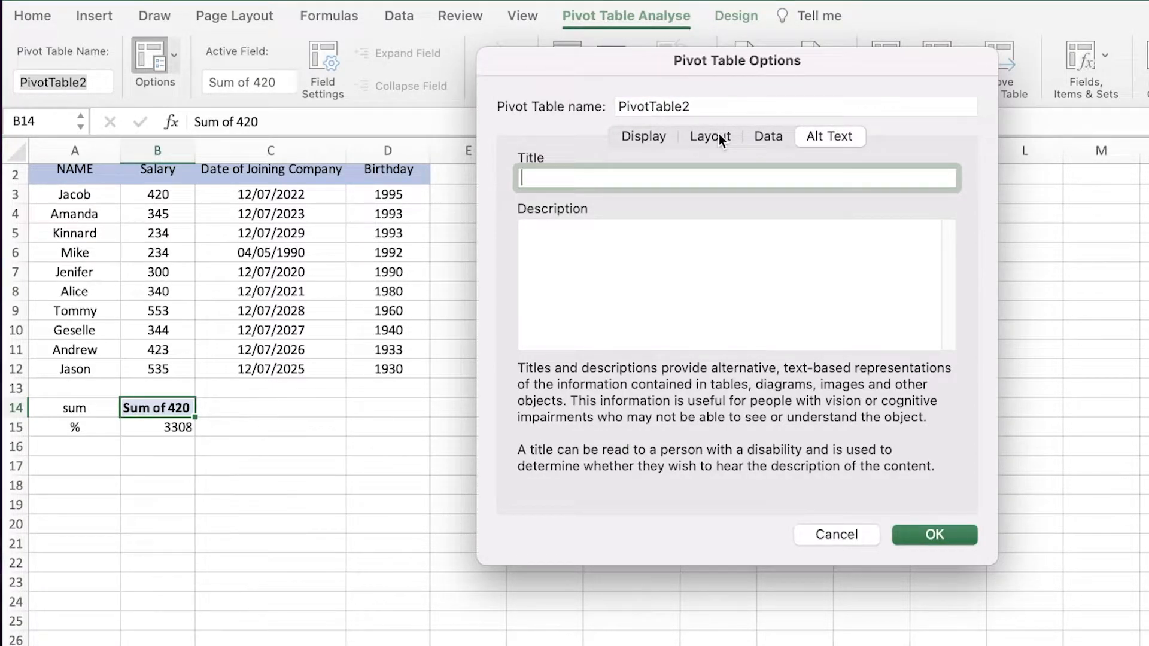
{"action": "key", "text": "Escape"}
{"action": "left_click", "coordinate": [198, 121]}
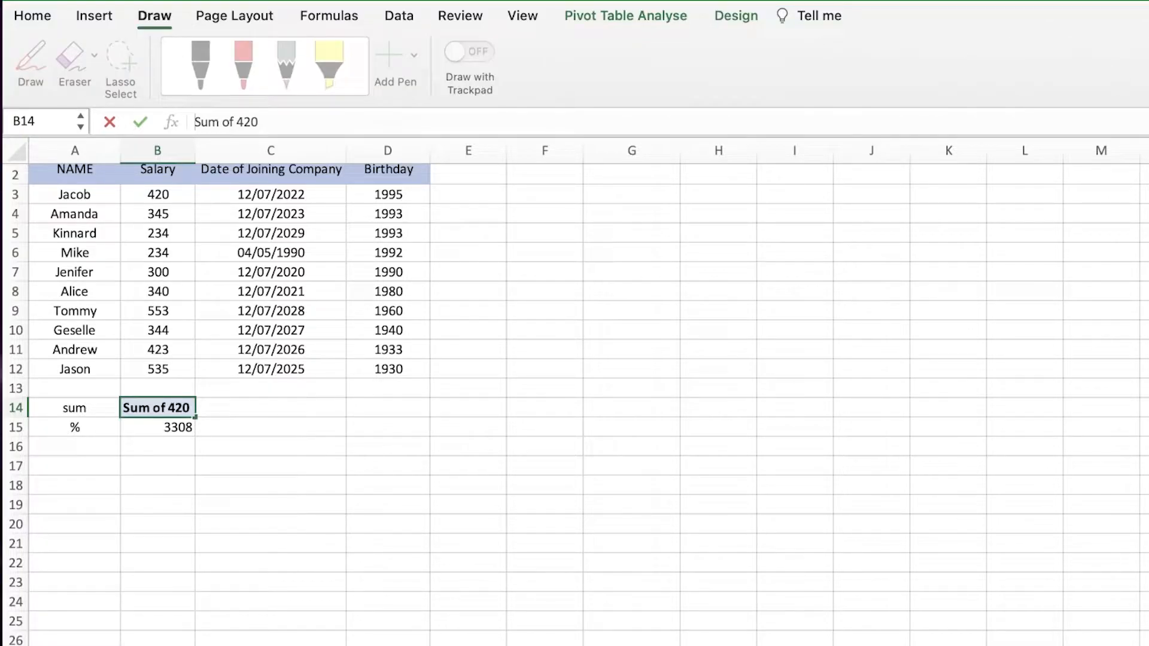
Step: Change how the pivot table's 420 value field is summarised, trying Average and then applying Product
{"action": "left_click", "coordinate": [1128, 479]}
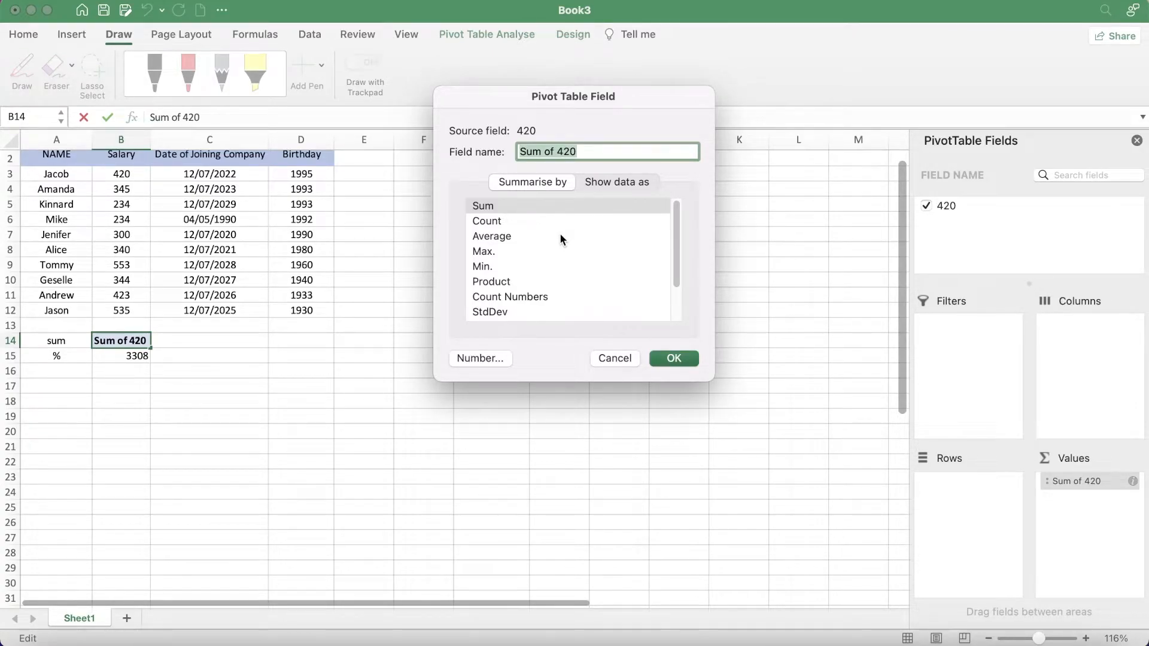
{"action": "left_click", "coordinate": [492, 236]}
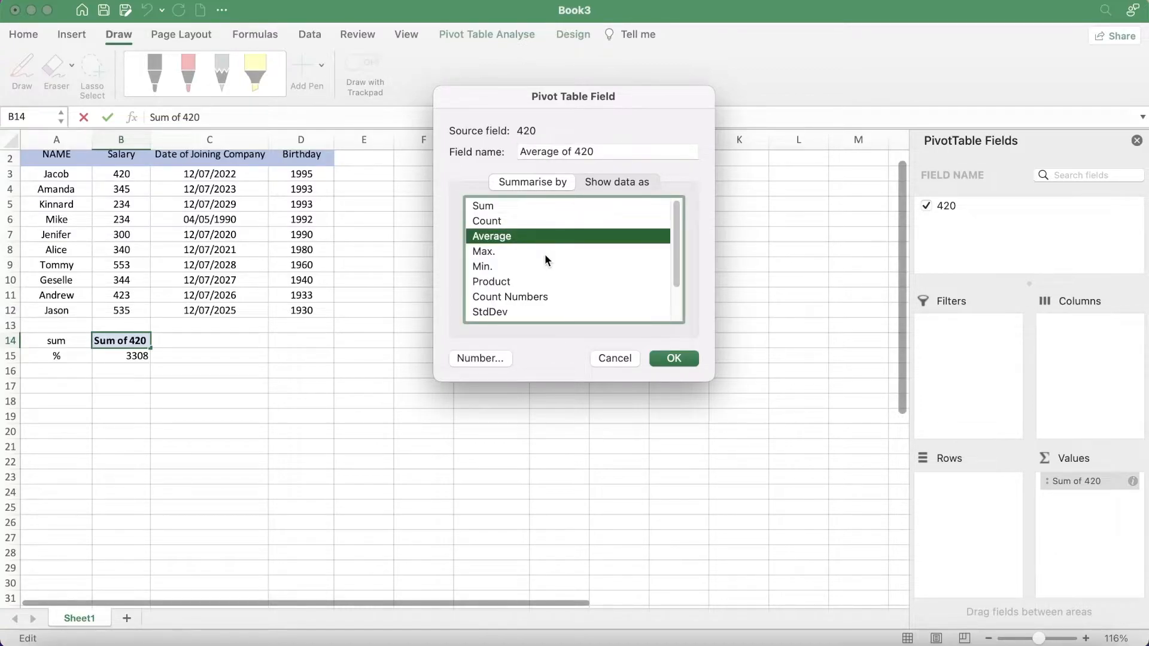
{"action": "left_click", "coordinate": [671, 358]}
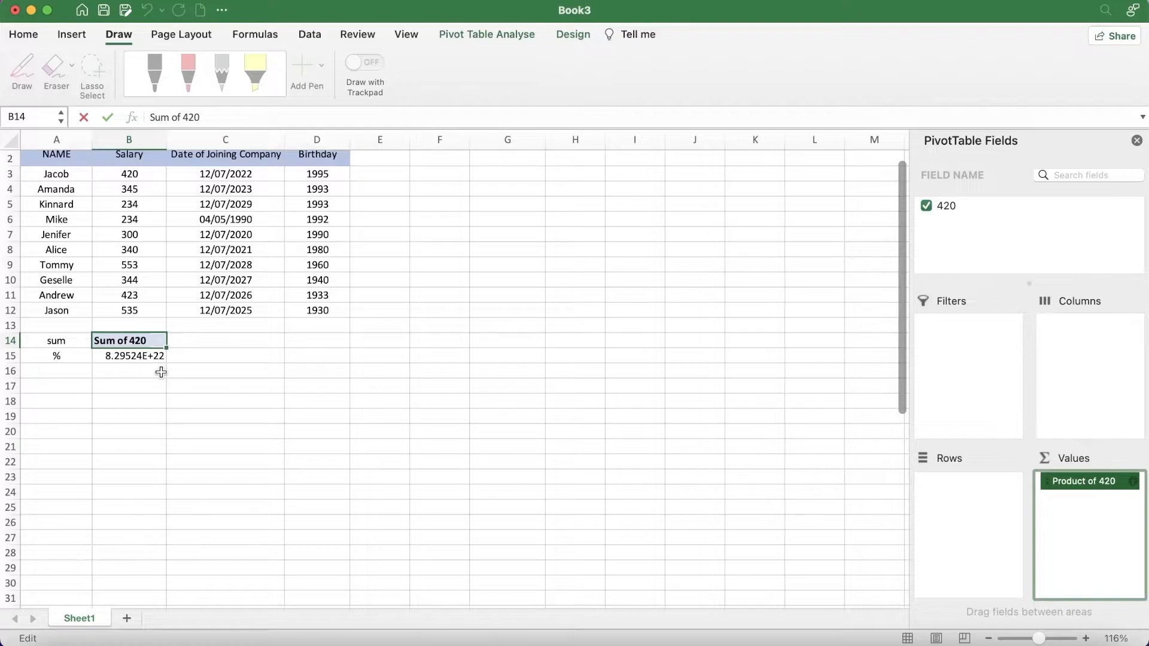
{"action": "key", "text": "Return"}
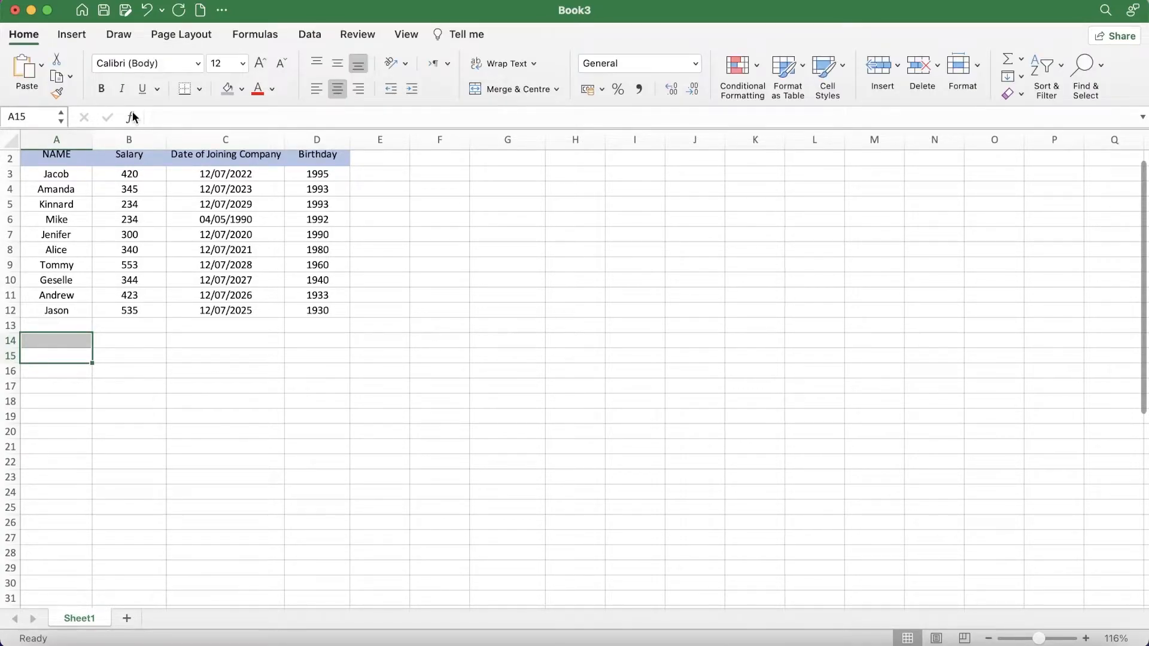
Step: Create a pivot table on a new worksheet with Salary as rows, sorted in descending order
{"action": "left_click", "coordinate": [71, 34]}
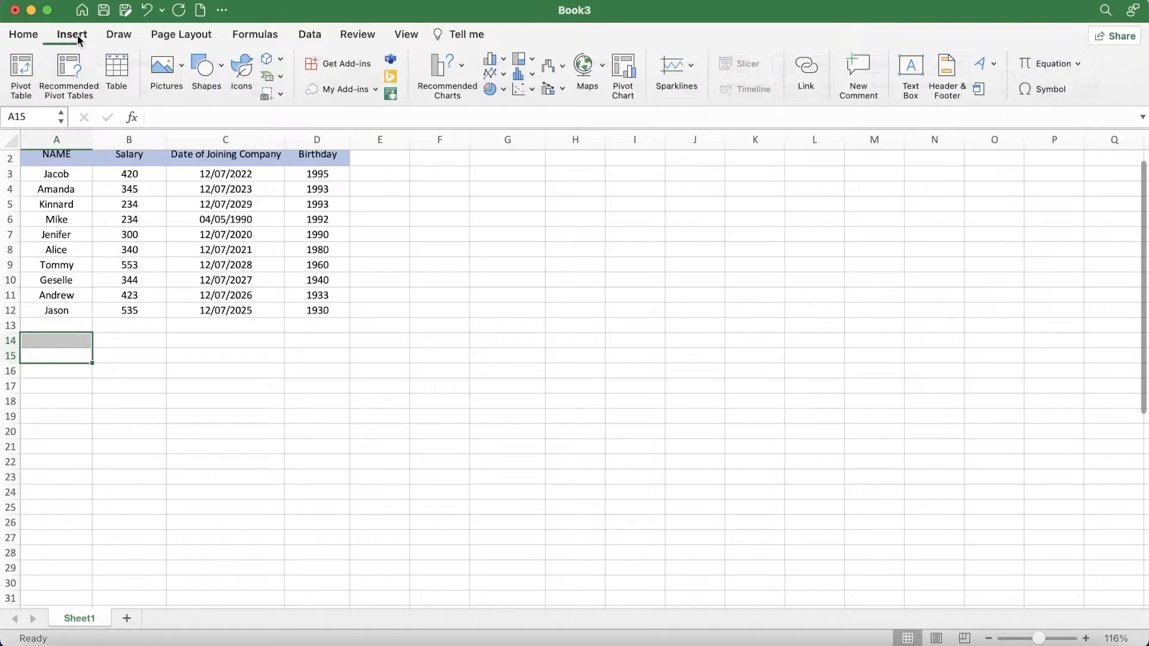
{"action": "left_click", "coordinate": [119, 175]}
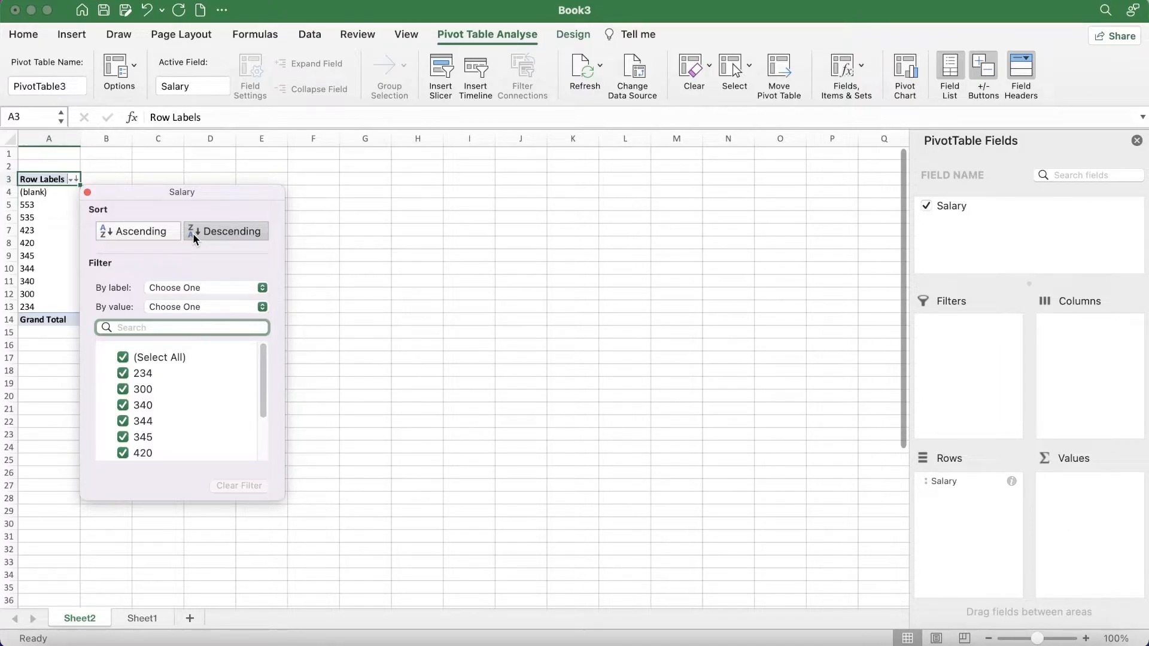
Step: Sort the pivot table's Salary row labels in ascending order and filter out the (blank) entry
{"action": "left_click", "coordinate": [168, 234]}
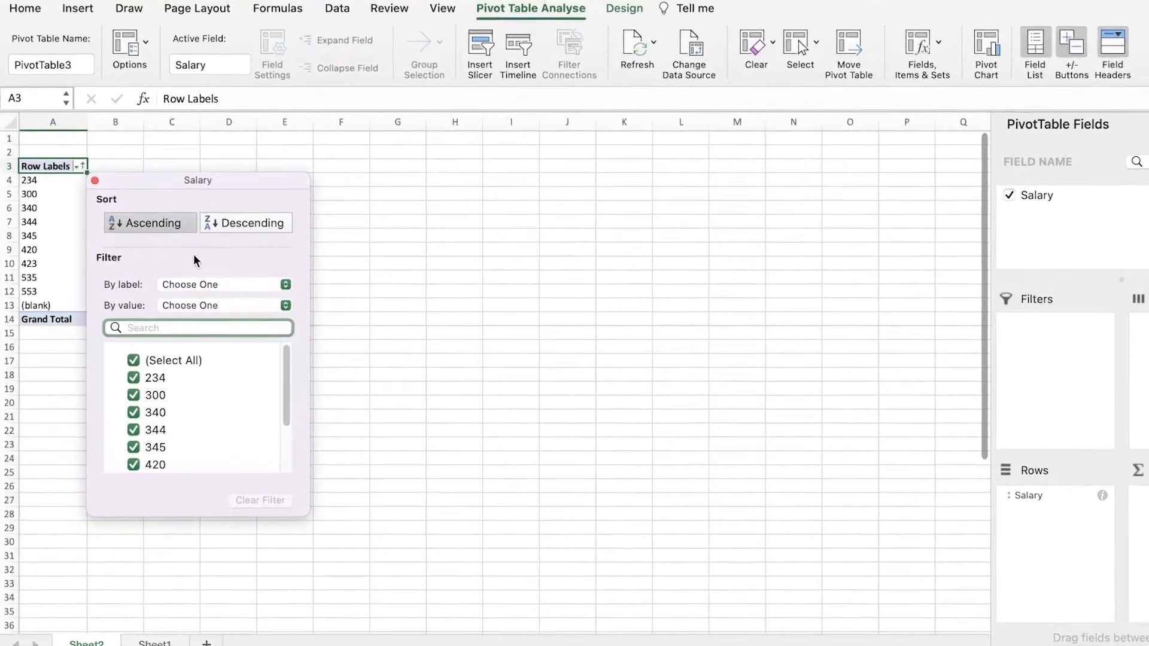
{"action": "scroll", "coordinate": [132, 431], "scroll_direction": "down", "scroll_amount": 3}
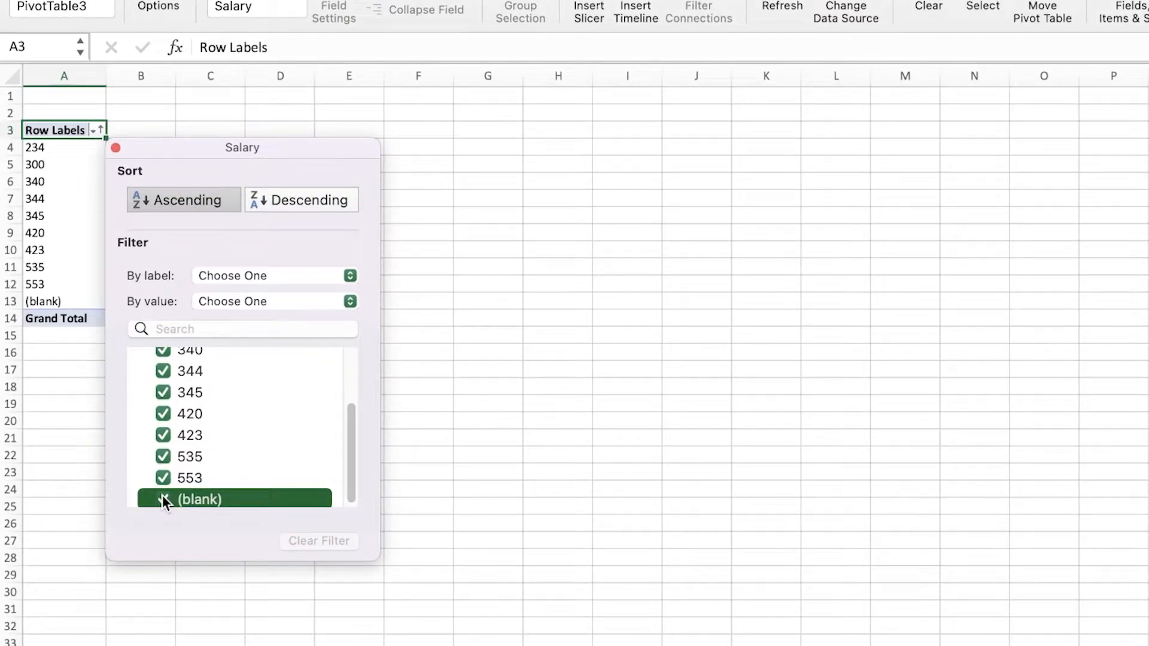
{"action": "left_click", "coordinate": [163, 499]}
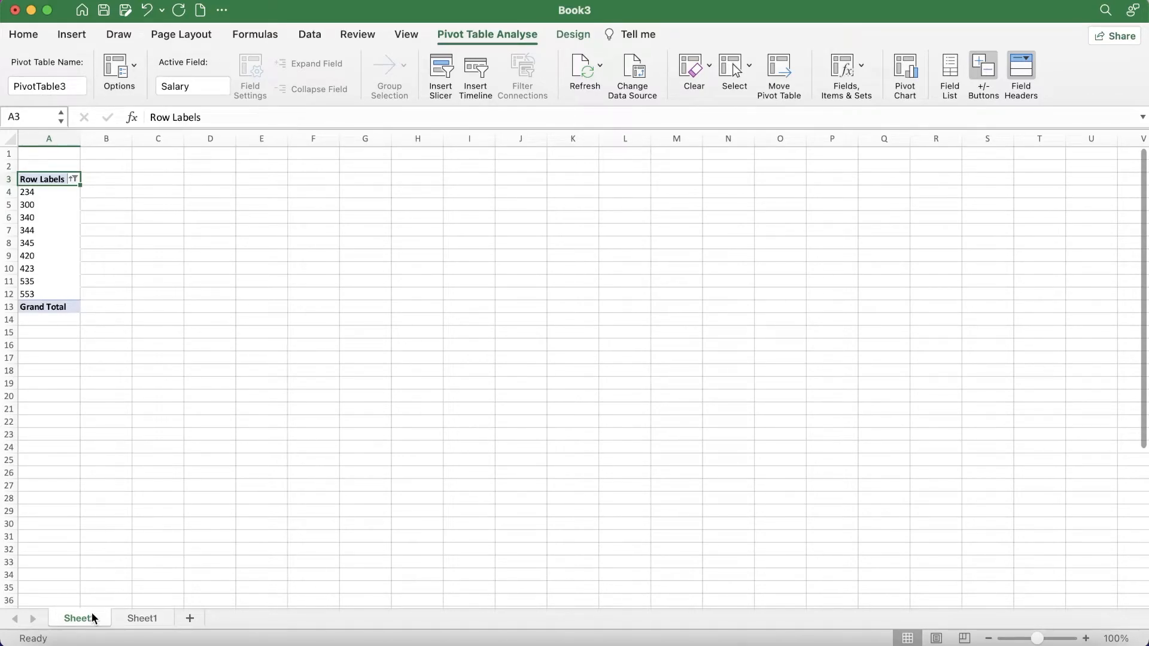
Step: Create another pivot table on a new worksheet from Sheet1's Salary data, with Salary summed as the value
{"action": "left_click", "coordinate": [142, 618]}
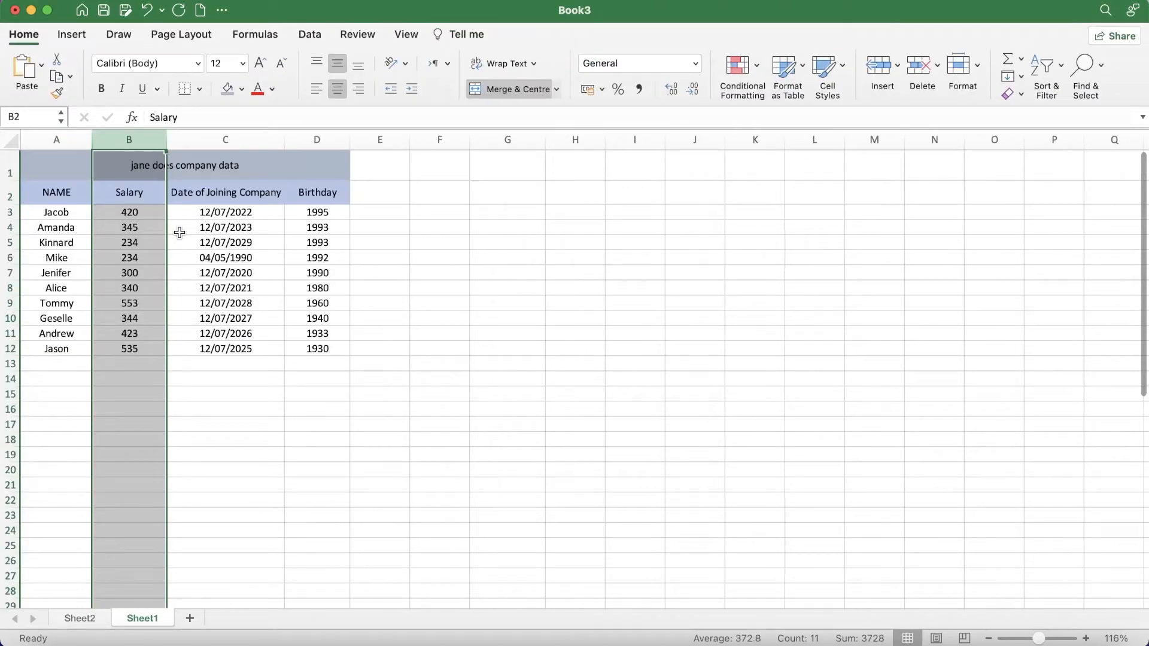
{"action": "left_click_drag", "start_coordinate": [179, 213], "coordinate": [198, 359]}
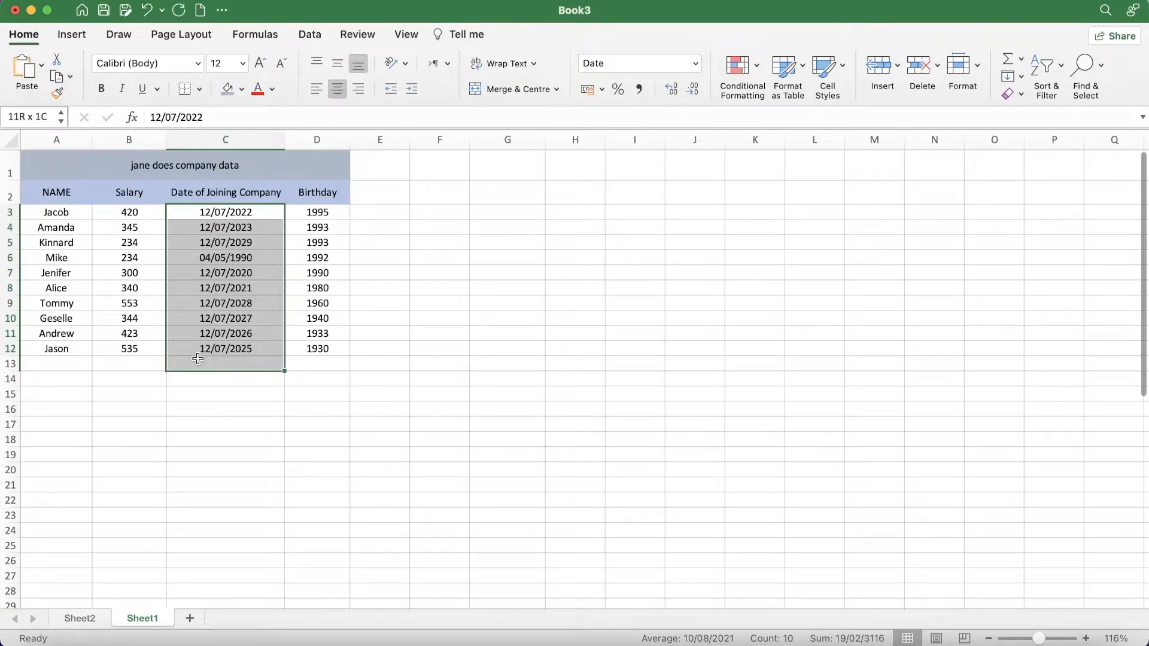
{"action": "left_click_drag", "start_coordinate": [317, 212], "coordinate": [317, 349]}
{"action": "left_click", "coordinate": [72, 34]}
{"action": "left_click", "coordinate": [60, 87]}
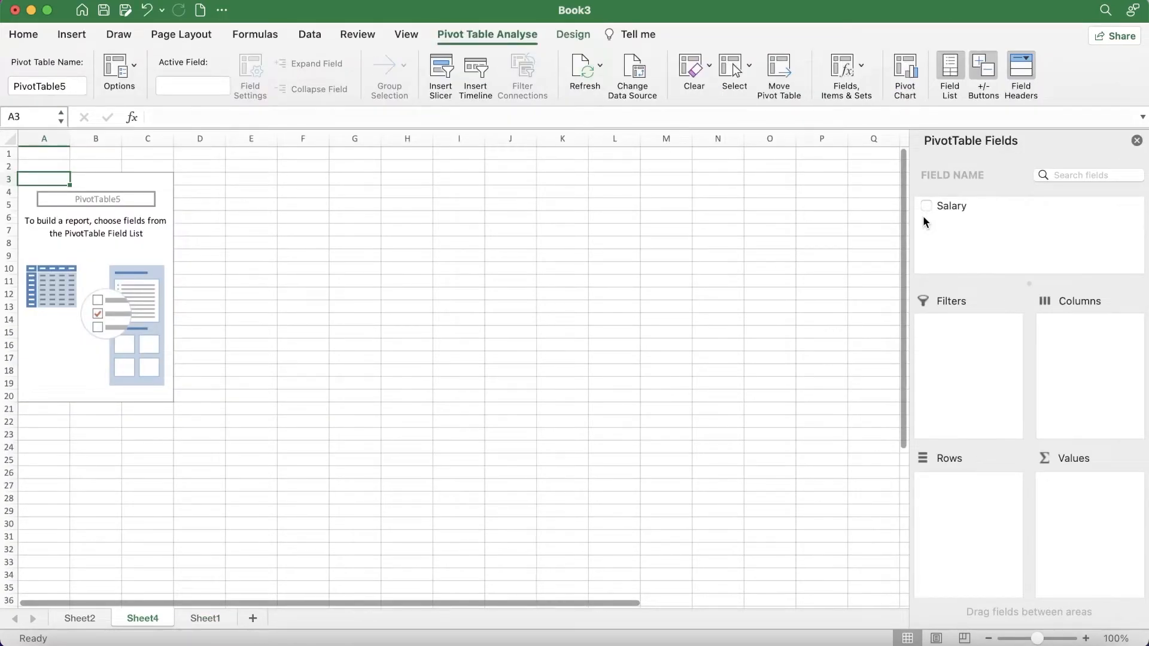
{"action": "left_click", "coordinate": [926, 206]}
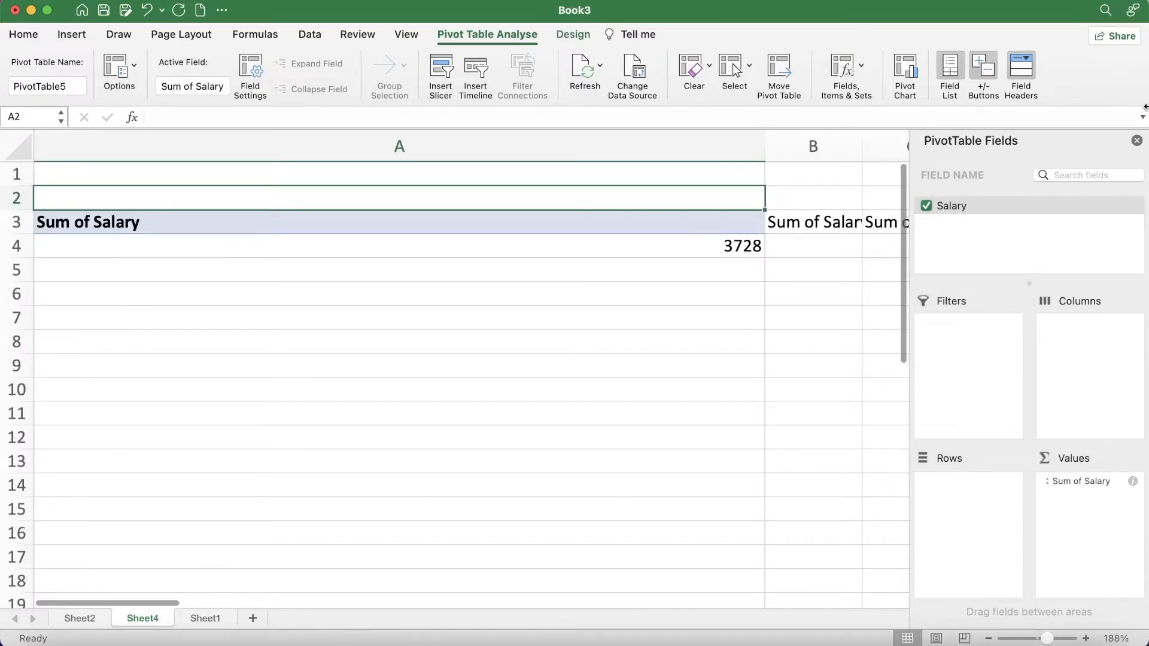
Step: Remove Sheet4 and create a pivot chart from Sheet1's B3:B12 on a new worksheet, with the 420 field summed
{"action": "left_click", "coordinate": [133, 611]}
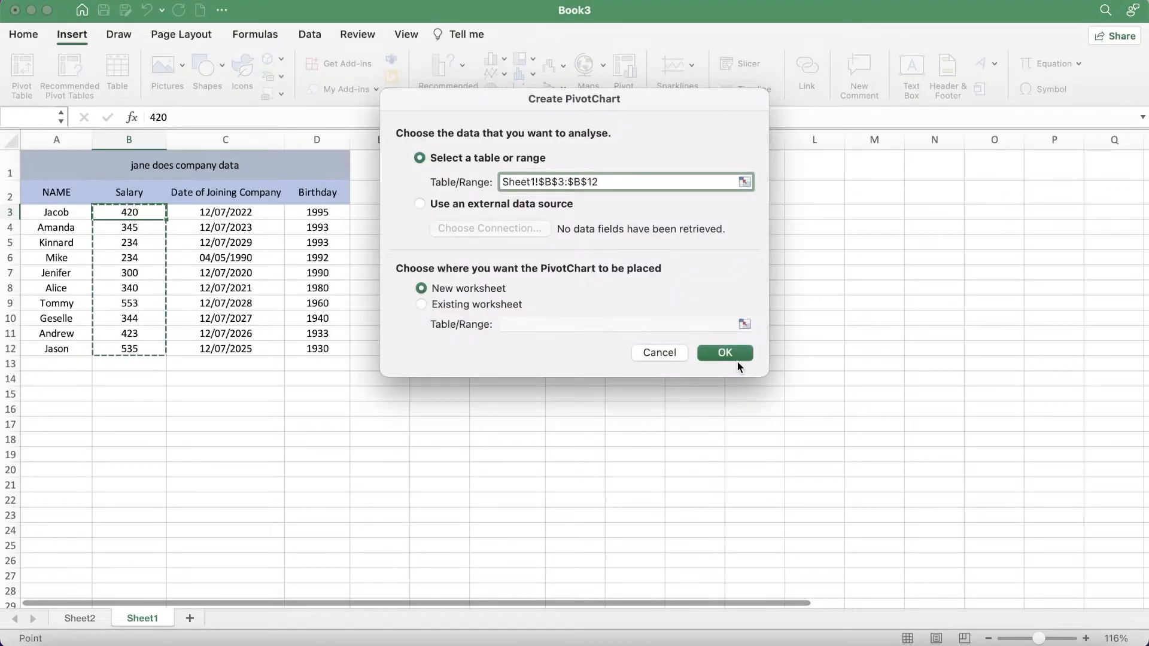
{"action": "left_click", "coordinate": [737, 360]}
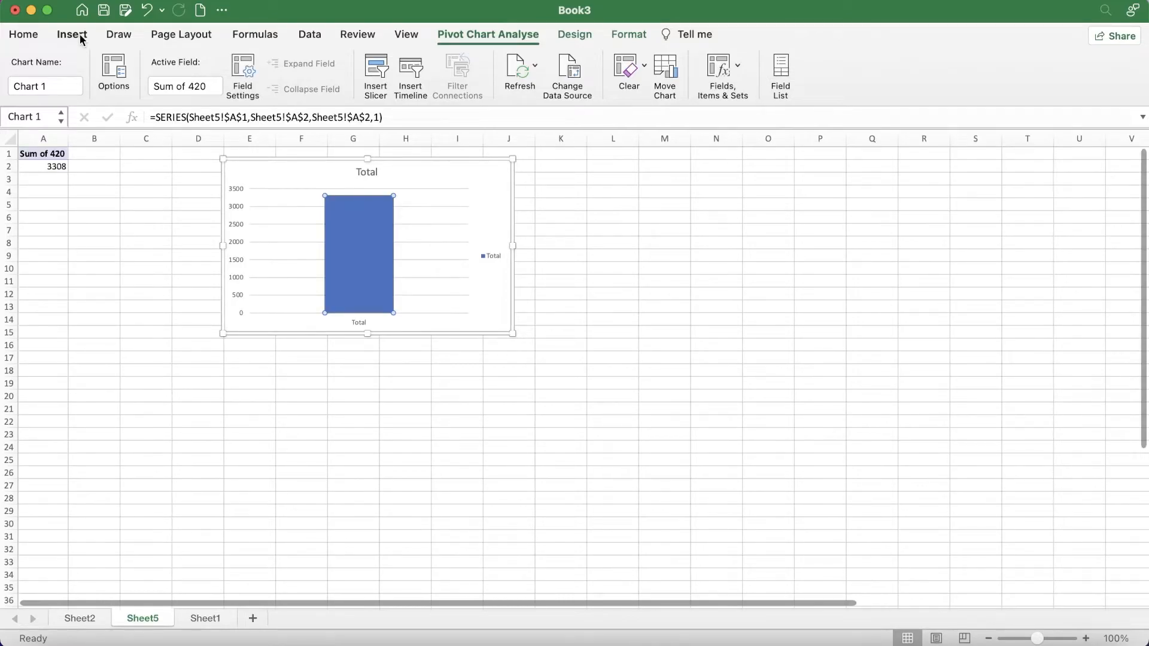
Step: Insert a pivot chart on Sheet1 counting NAME by Salary, and examine the options for its chart area and plot area
{"action": "left_click", "coordinate": [71, 34]}
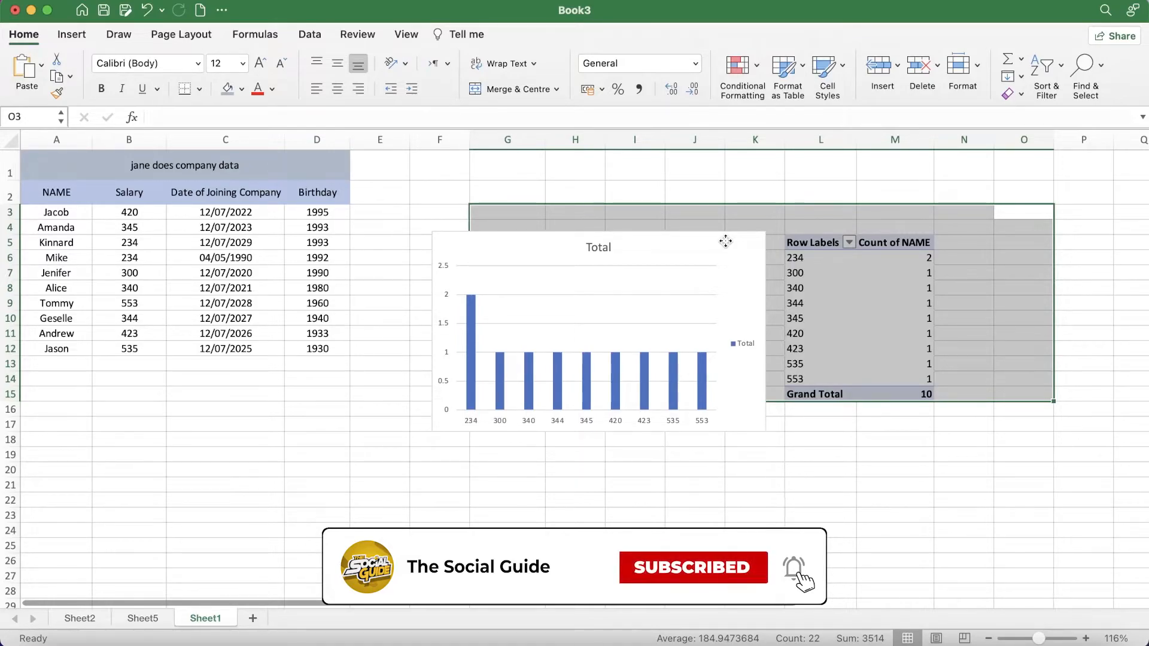
{"action": "right_click", "coordinate": [659, 270]}
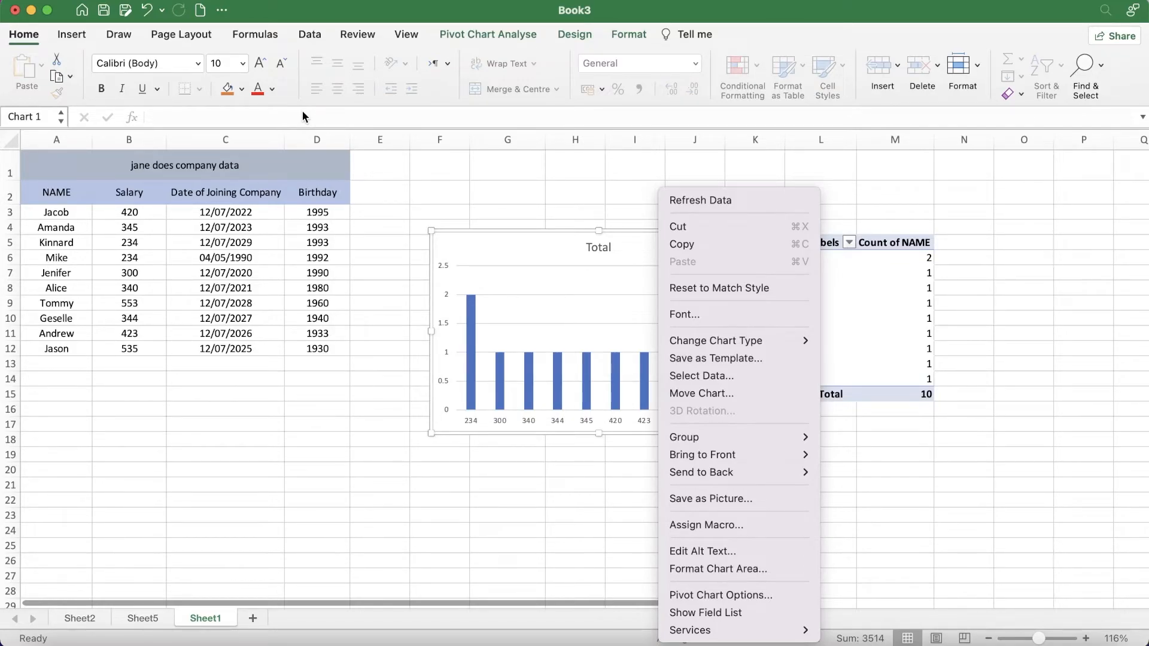
{"action": "right_click", "coordinate": [695, 257]}
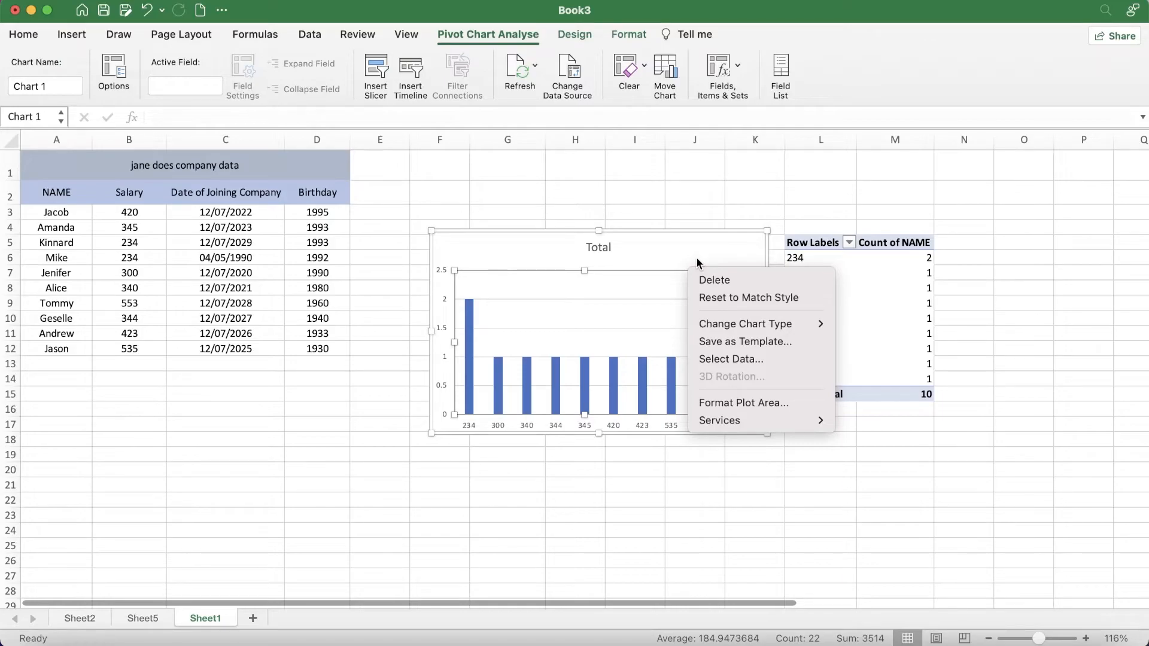
Step: Sort the company table on Sheet1 by Salary in descending order and by Date of Joining Company in ascending order
{"action": "right_click", "coordinate": [494, 308]}
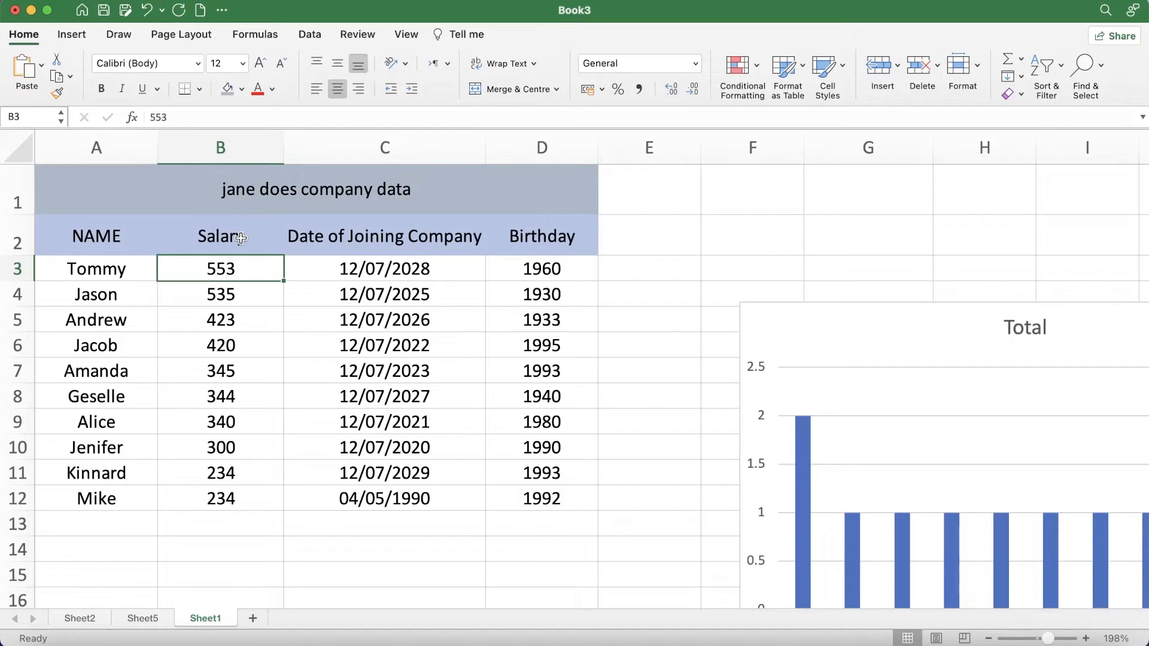
{"action": "left_click", "coordinate": [406, 272]}
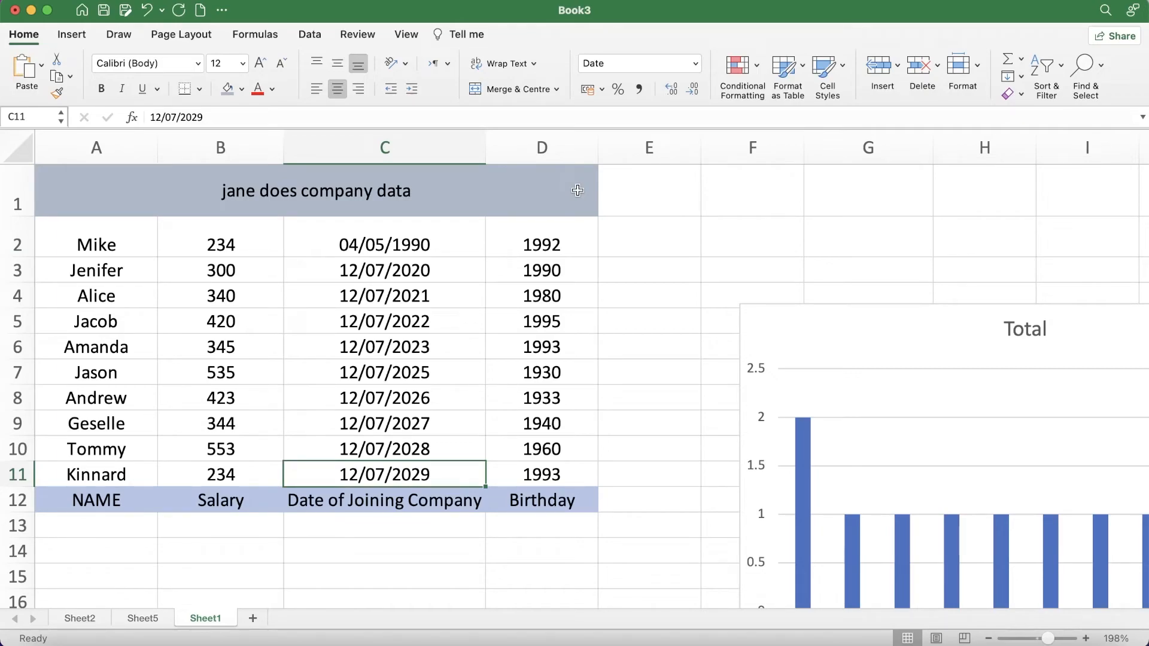
{"action": "left_click", "coordinate": [137, 183]}
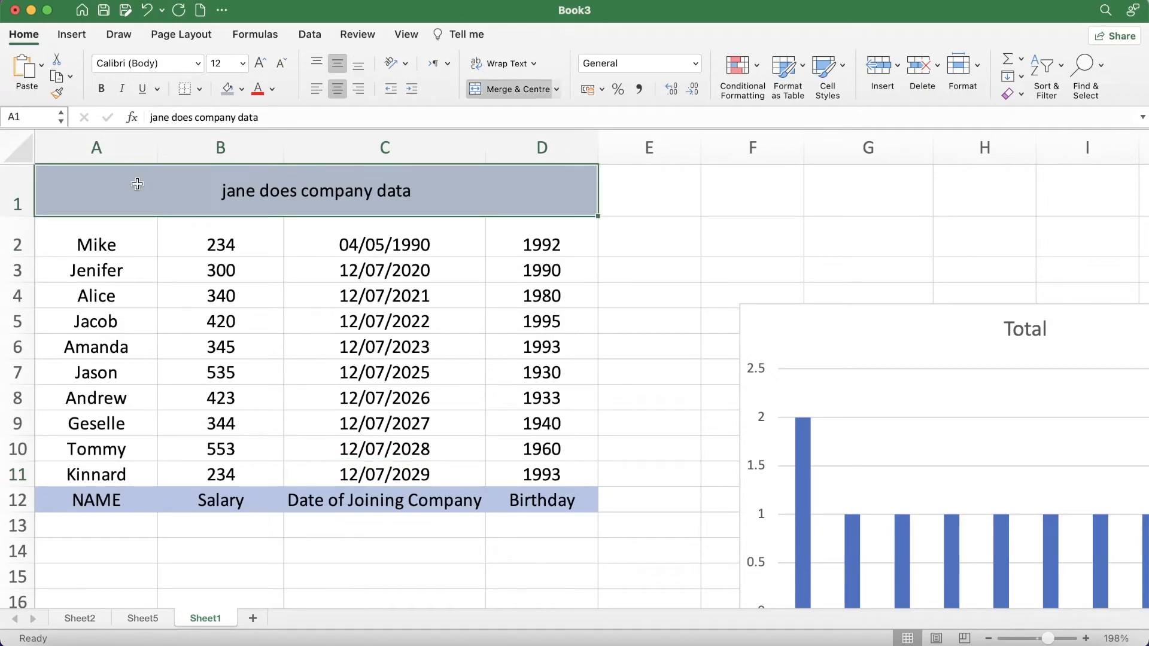